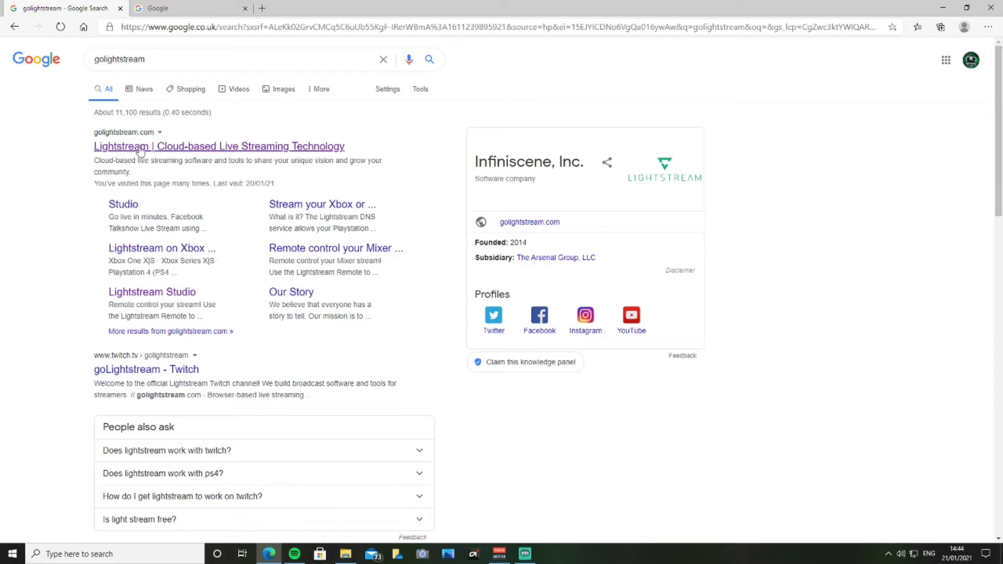
Open the Lightstream website from the search results and launch Lightstream Studio
left_click(203, 149)
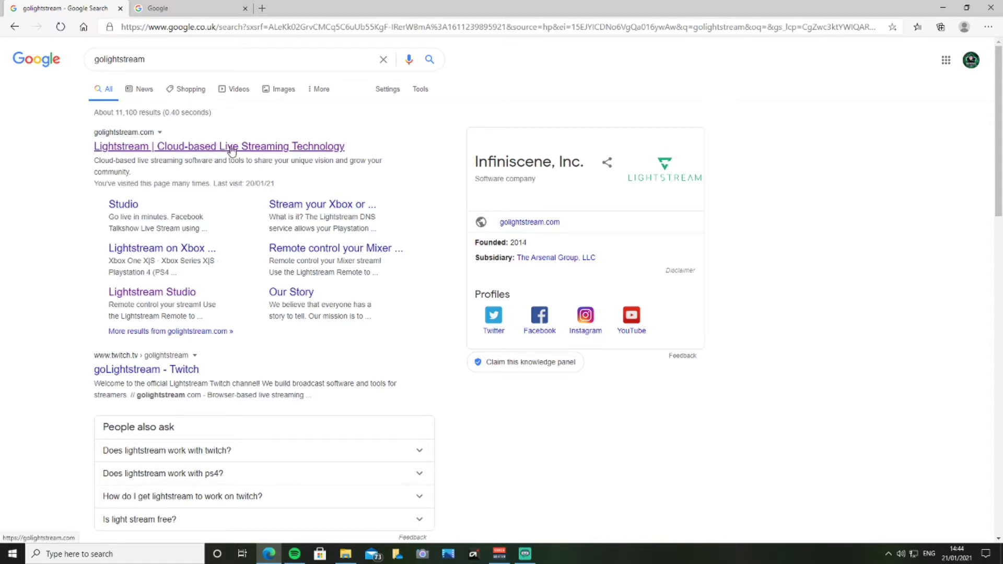
left_click(180, 147)
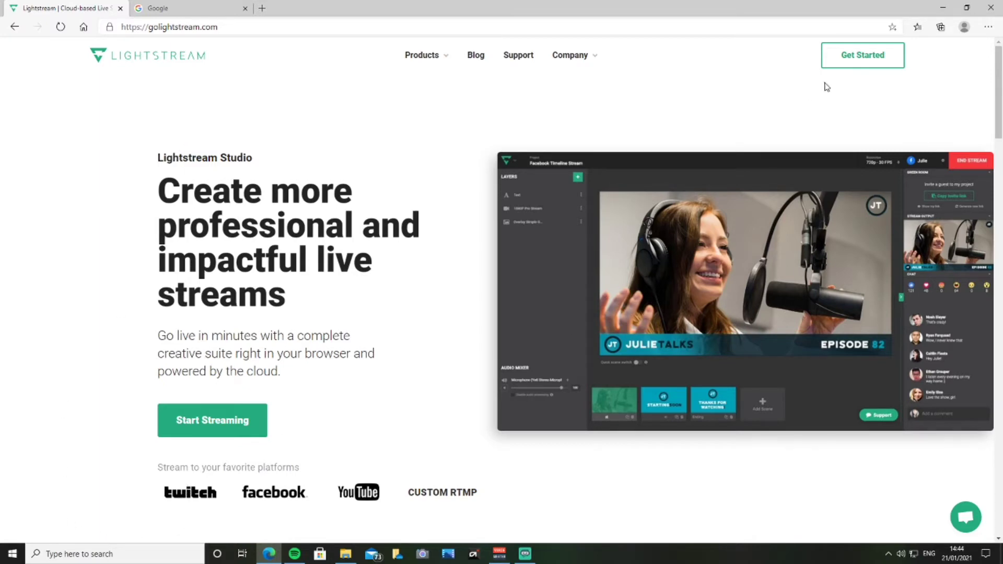
left_click(853, 59)
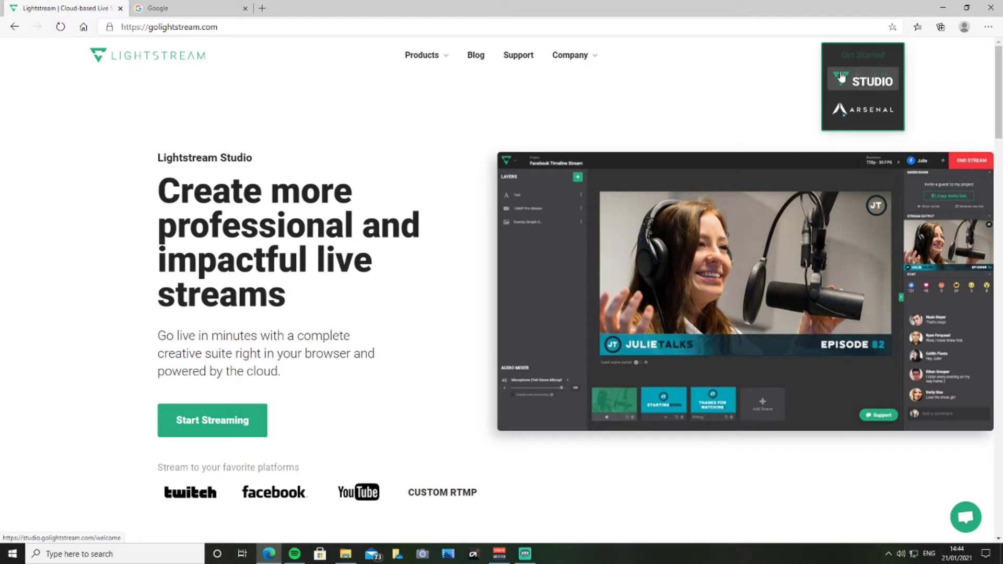
left_click(857, 81)
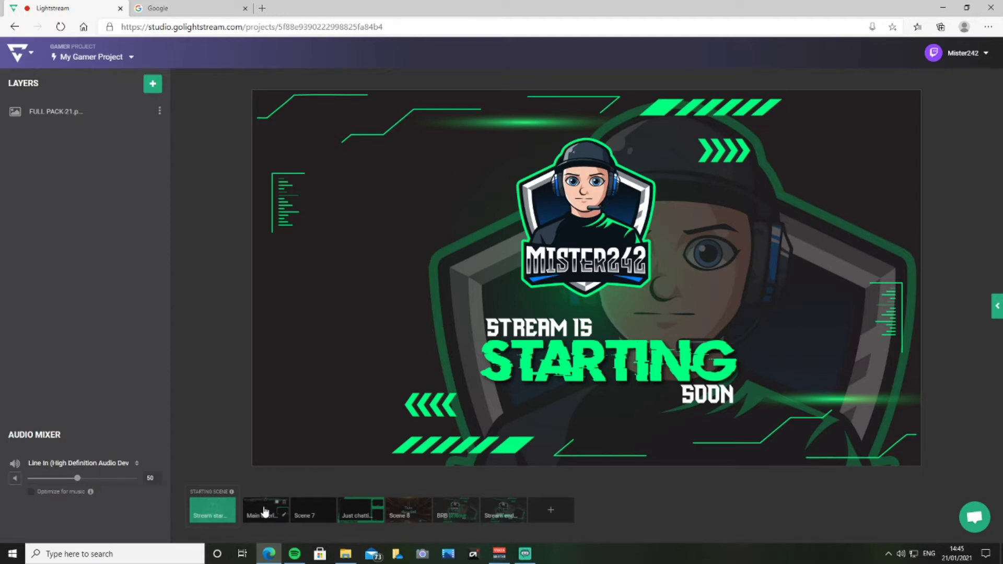
Create a new gamer project and set its resolution to 720p - 60 FPS
left_click(266, 511)
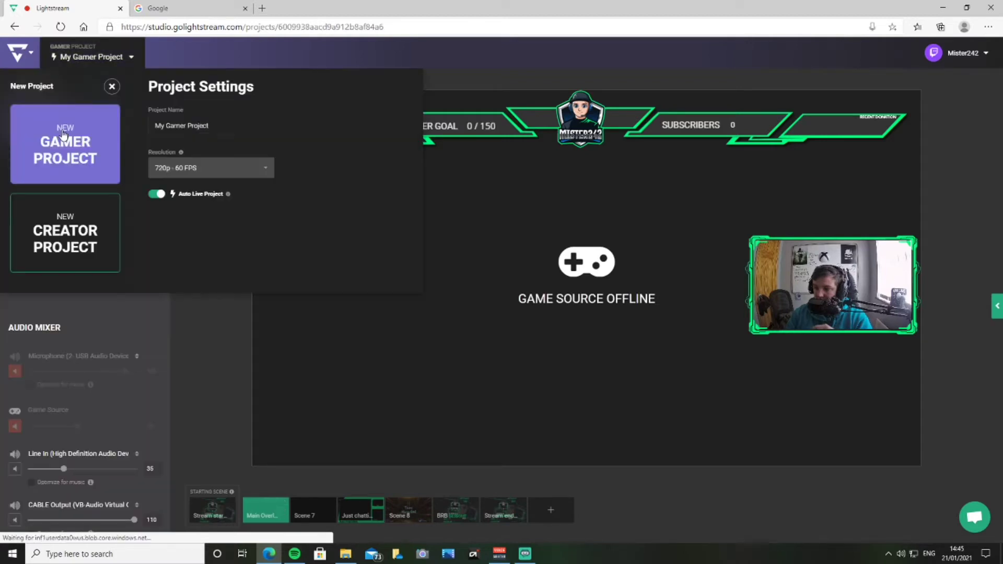
left_click(62, 134)
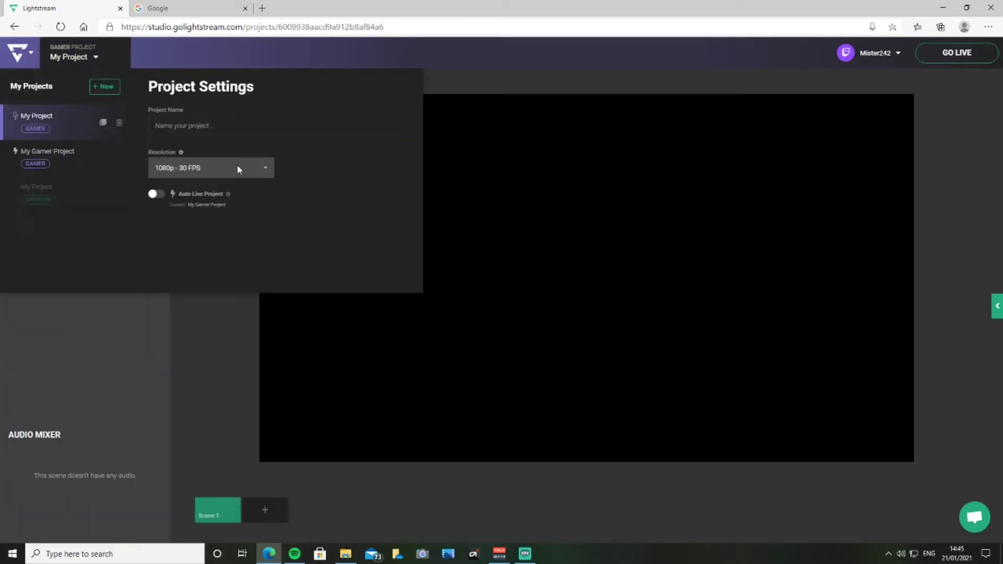
left_click(266, 168)
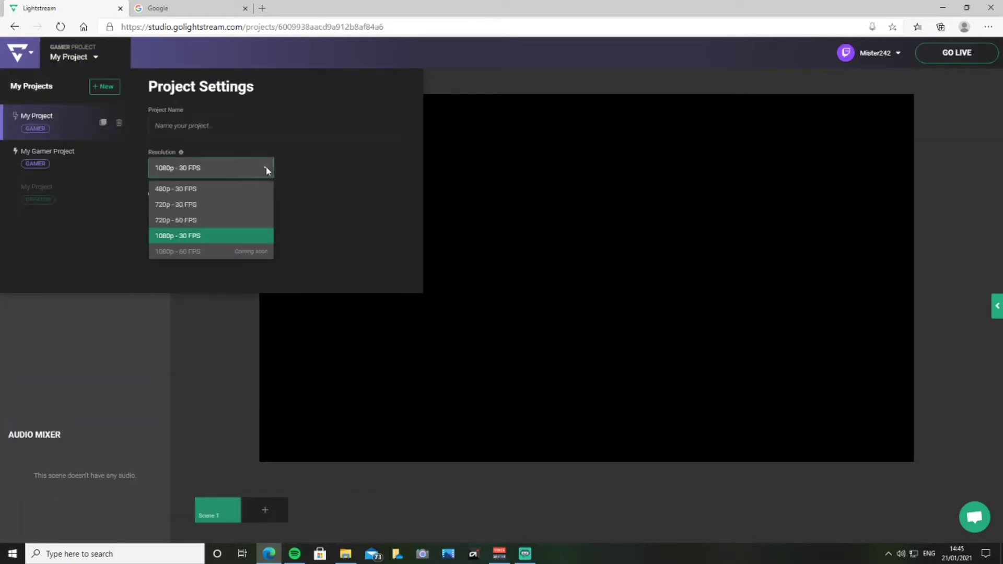
left_click(208, 220)
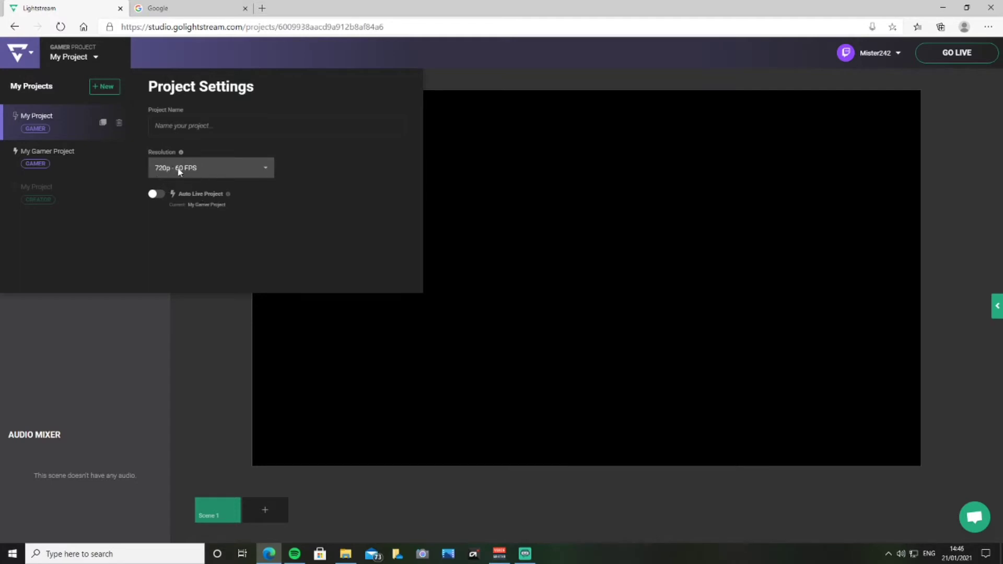
left_click(212, 348)
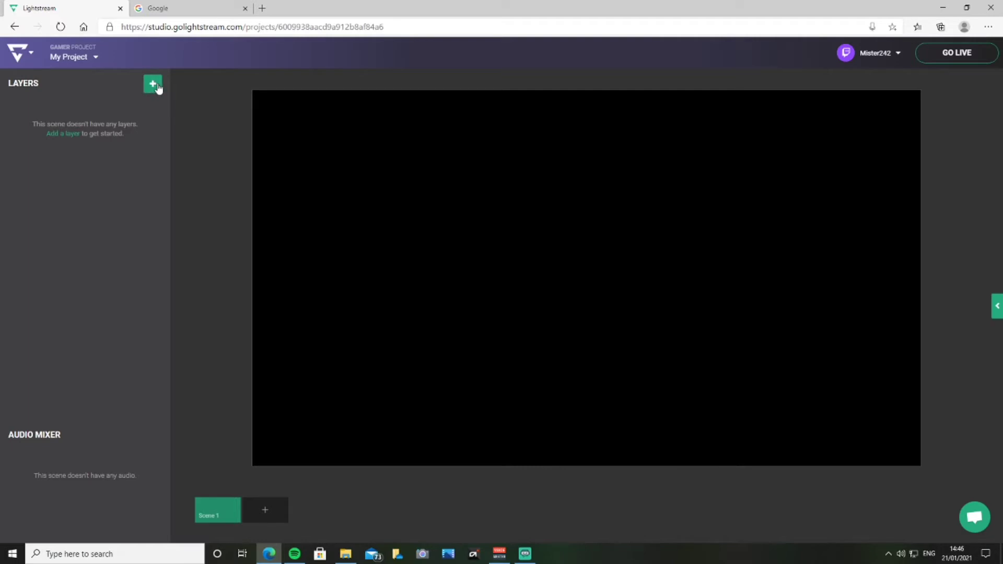
Add a Game Source layer to Scene 1
left_click(152, 85)
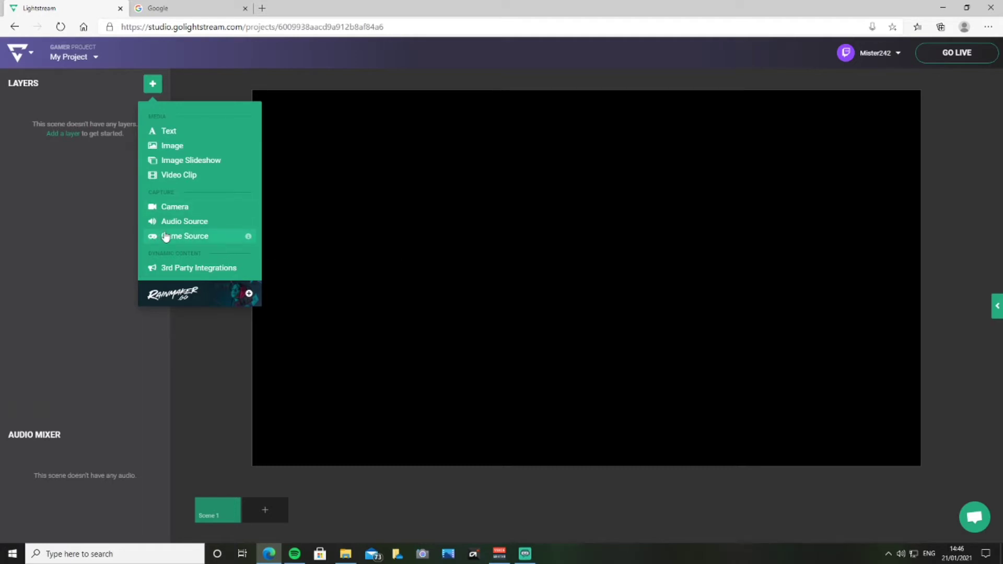
left_click(188, 236)
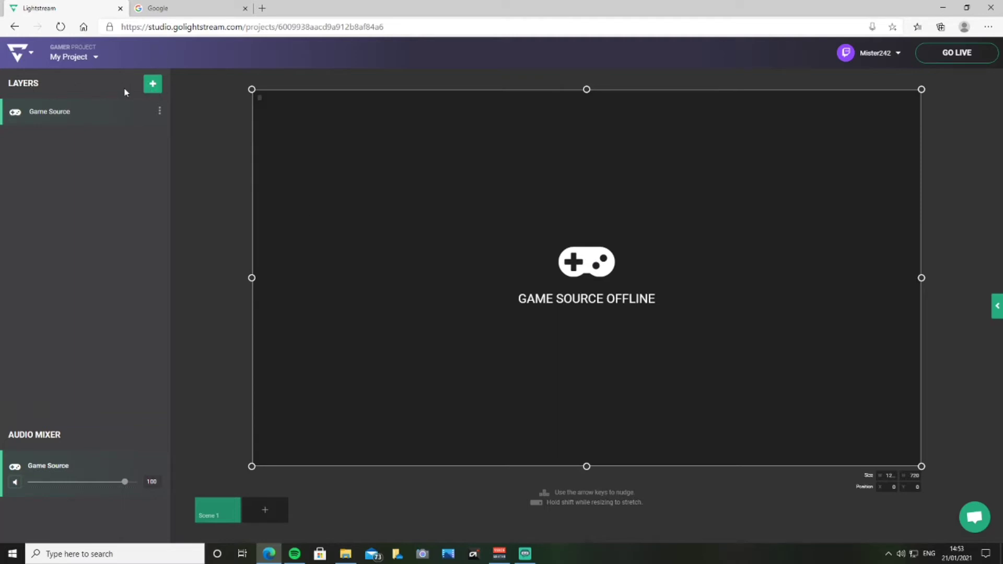
Open the image library for a new layer and examine the existing images, Lightstream badges, Mixer overlays and simple overlays
left_click(153, 85)
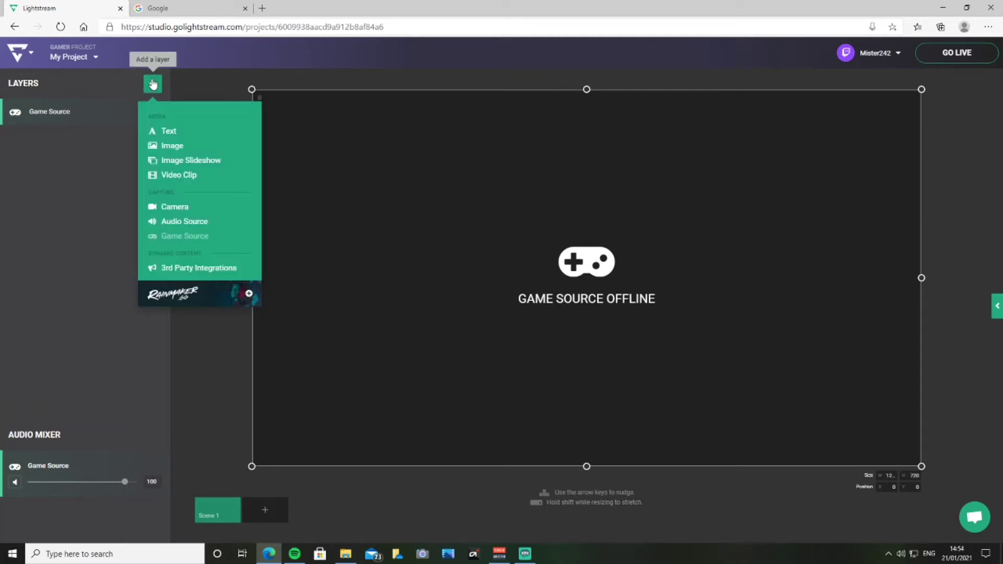
left_click(173, 148)
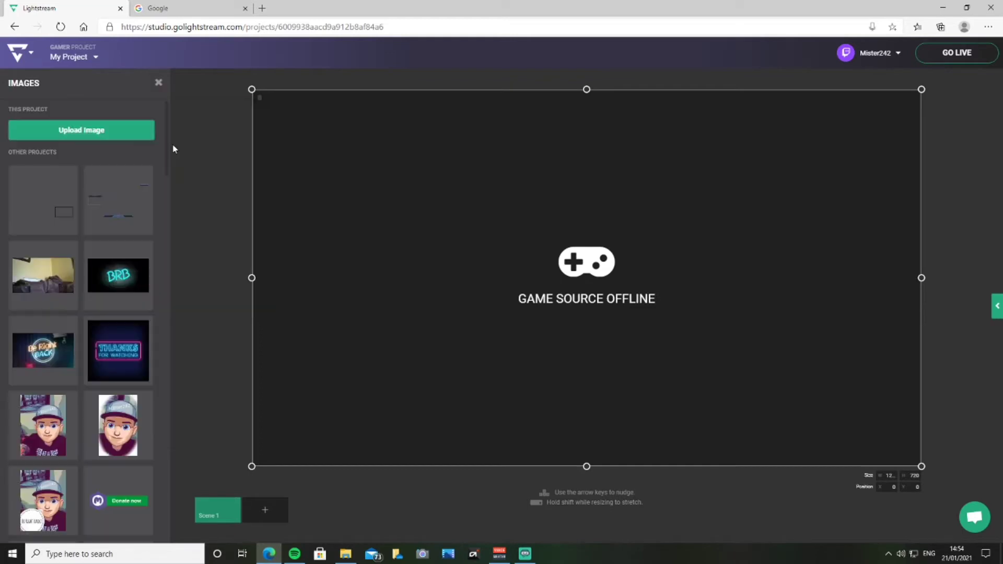
mouse_move(117, 197)
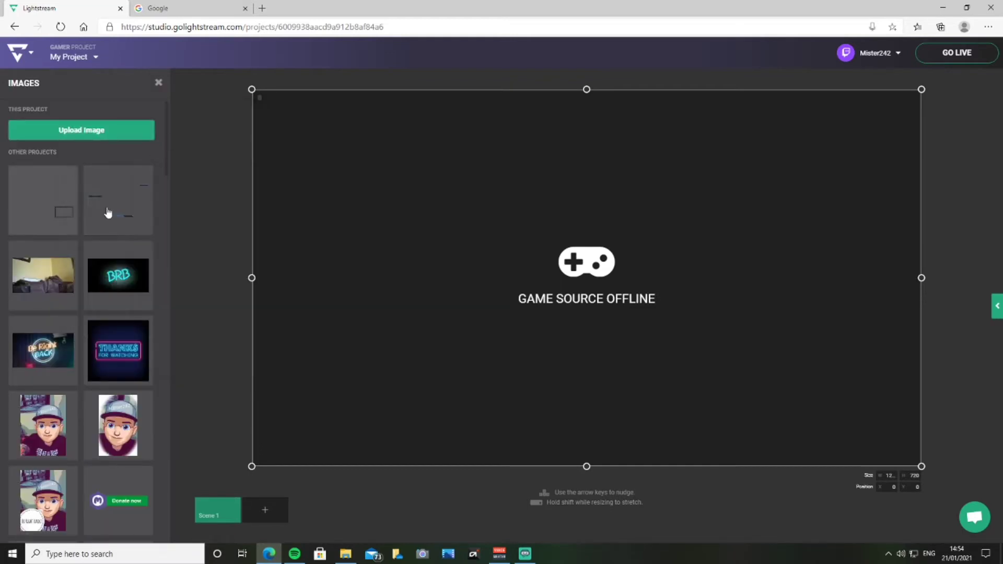
mouse_move(47, 199)
scroll(86, 240, "down", 3)
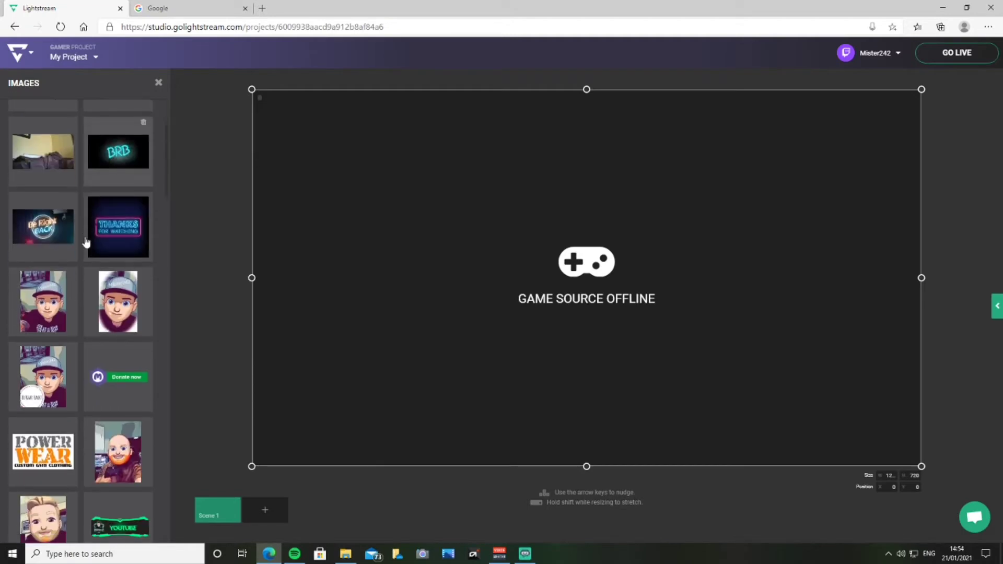
mouse_move(108, 360)
scroll(63, 397, "down", 15)
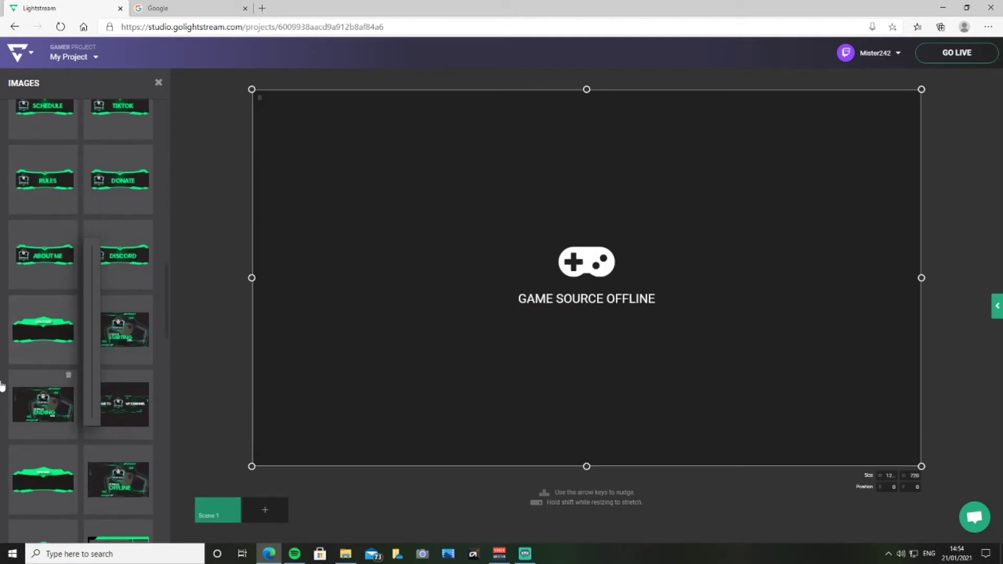
mouse_move(78, 373)
scroll(78, 373, "down", 10)
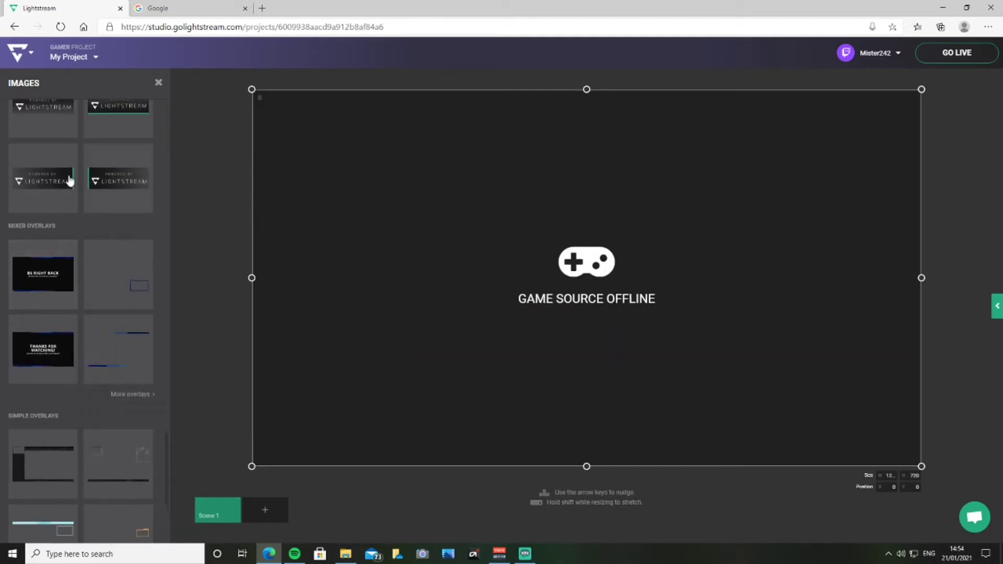
mouse_move(107, 247)
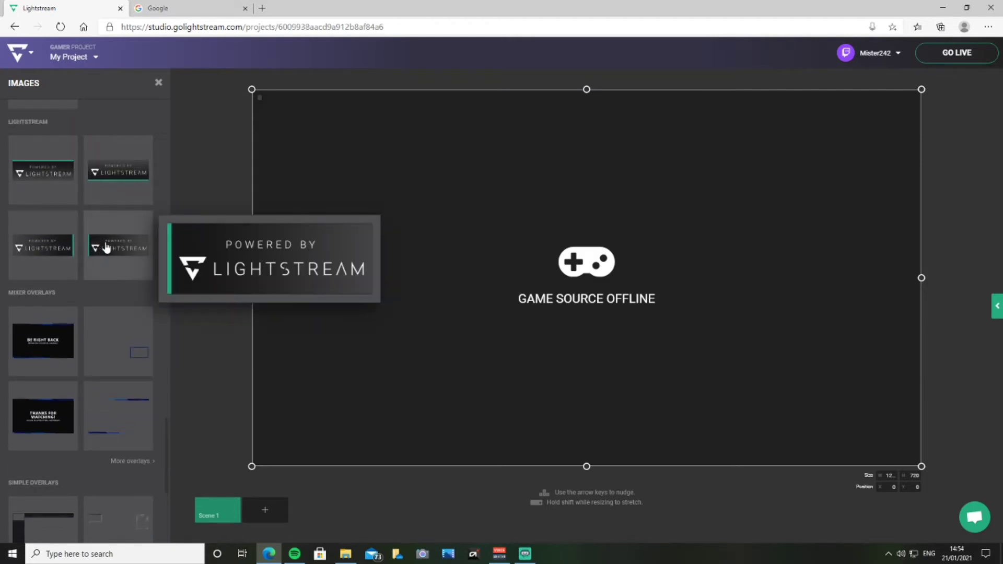
mouse_move(70, 330)
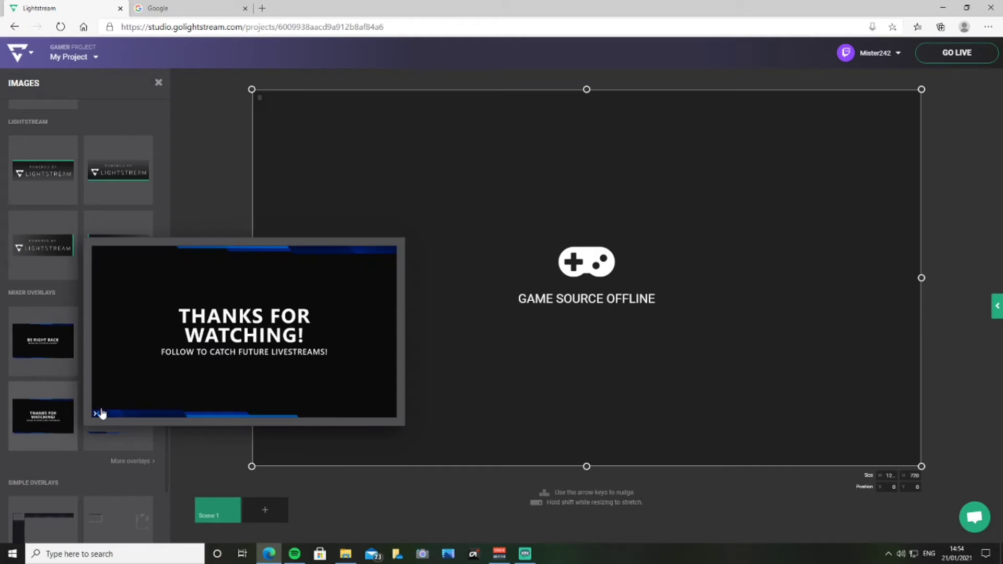
mouse_move(125, 415)
scroll(119, 414, "down", 3)
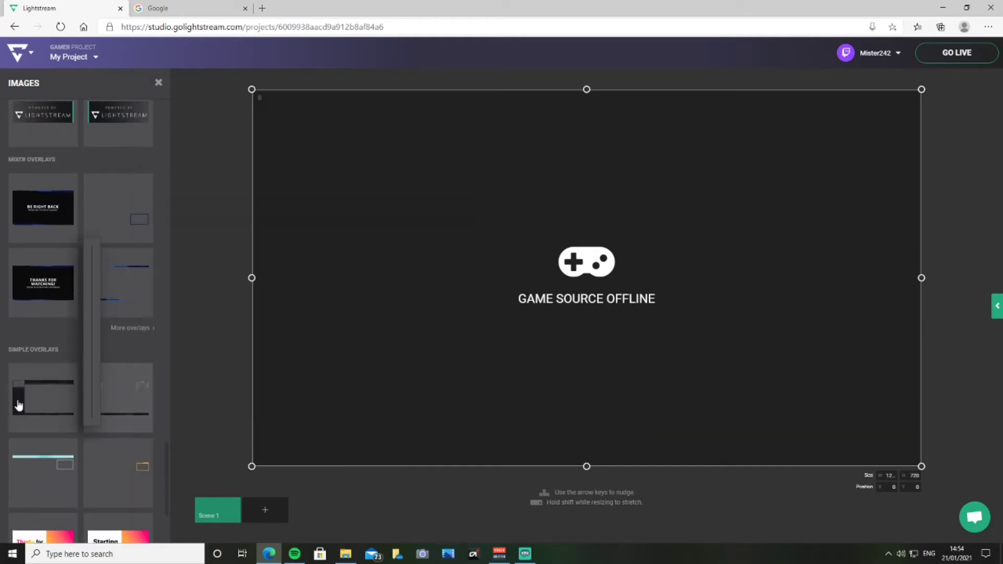
mouse_move(19, 405)
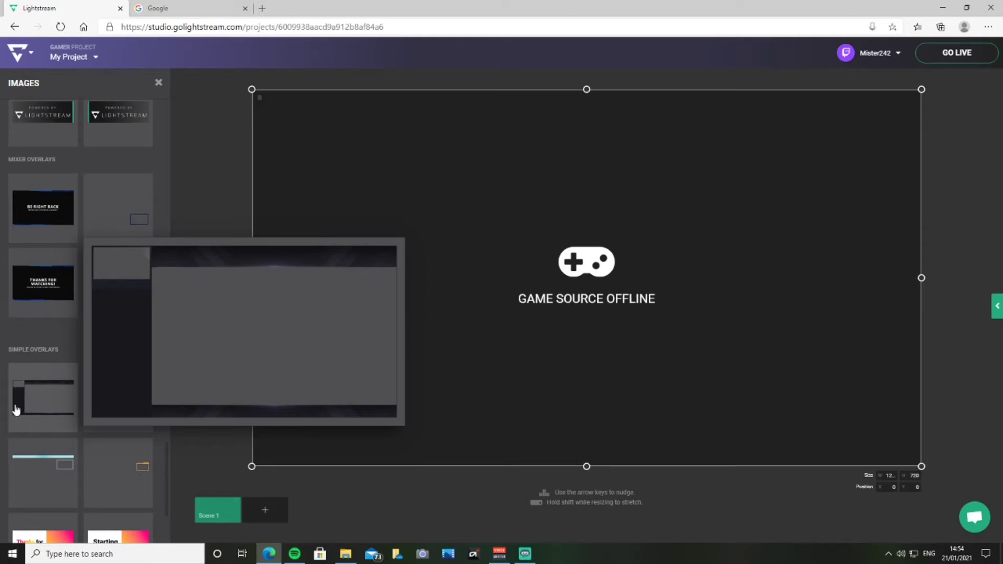
mouse_move(101, 401)
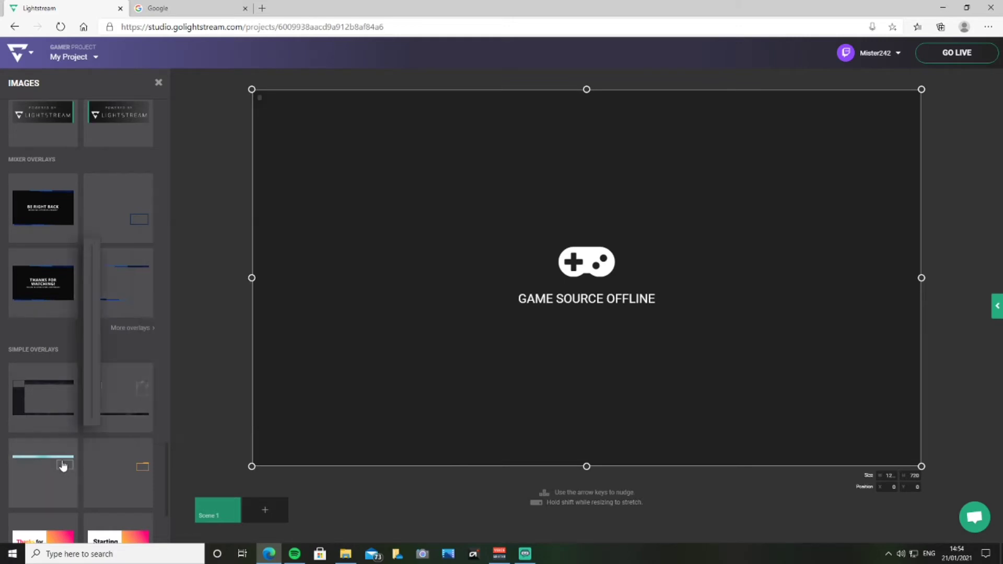
mouse_move(63, 466)
scroll(62, 465, "down", 3)
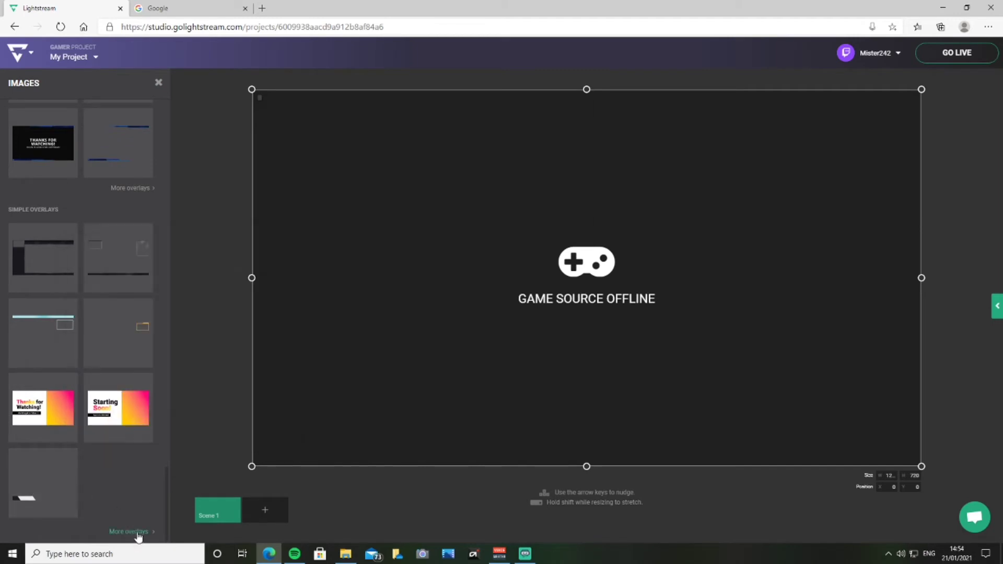
Upload CSGO Full.png from the CSGO folder of the Gaming Overlays collection as an image layer over the game source
left_click(137, 533)
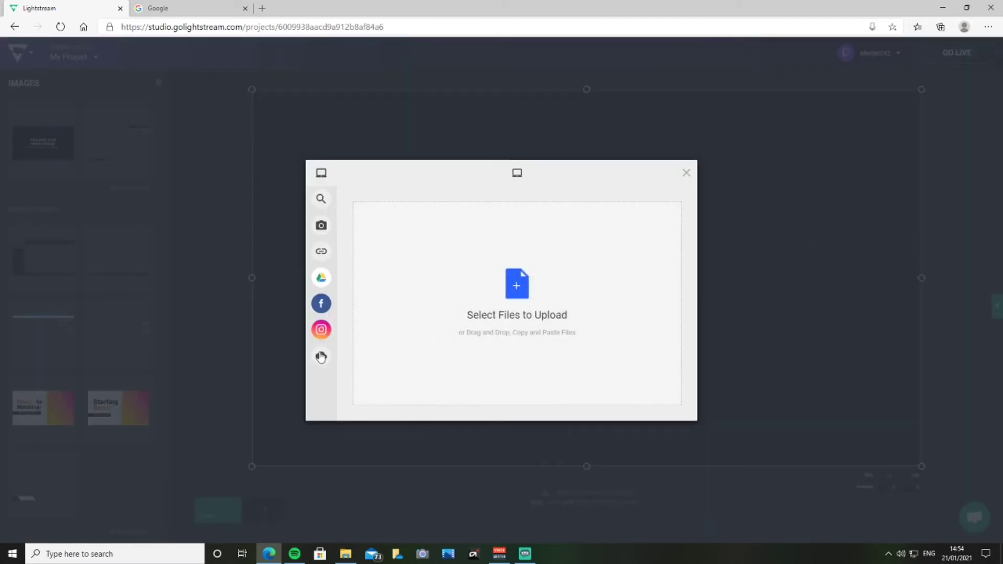
left_click(321, 357)
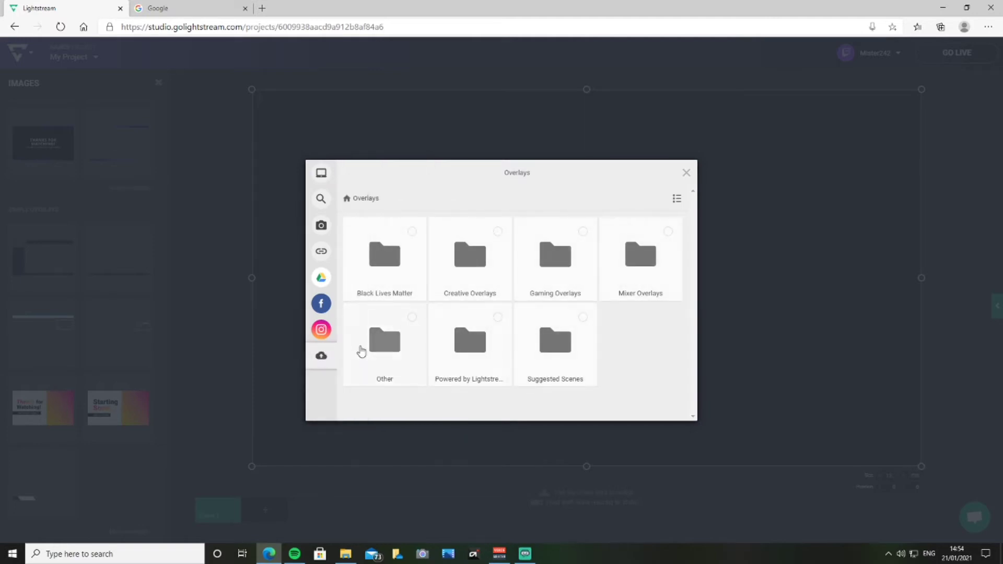
left_click(568, 270)
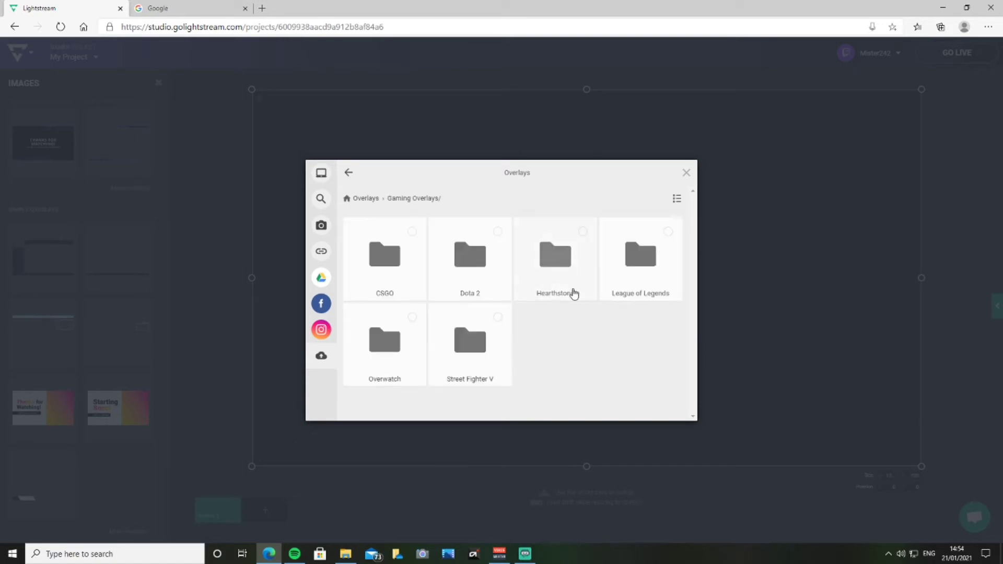
left_click(384, 264)
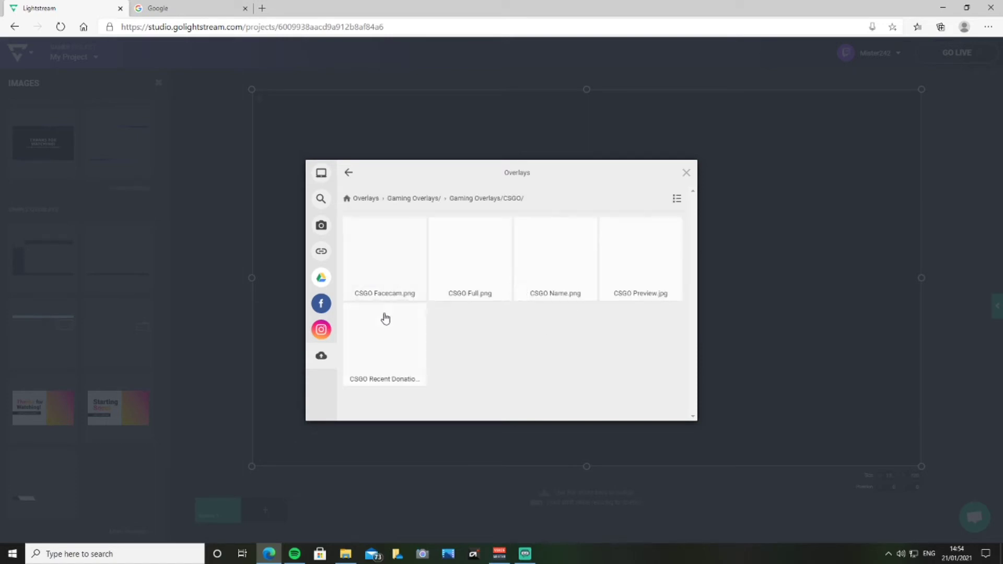
left_click(476, 280)
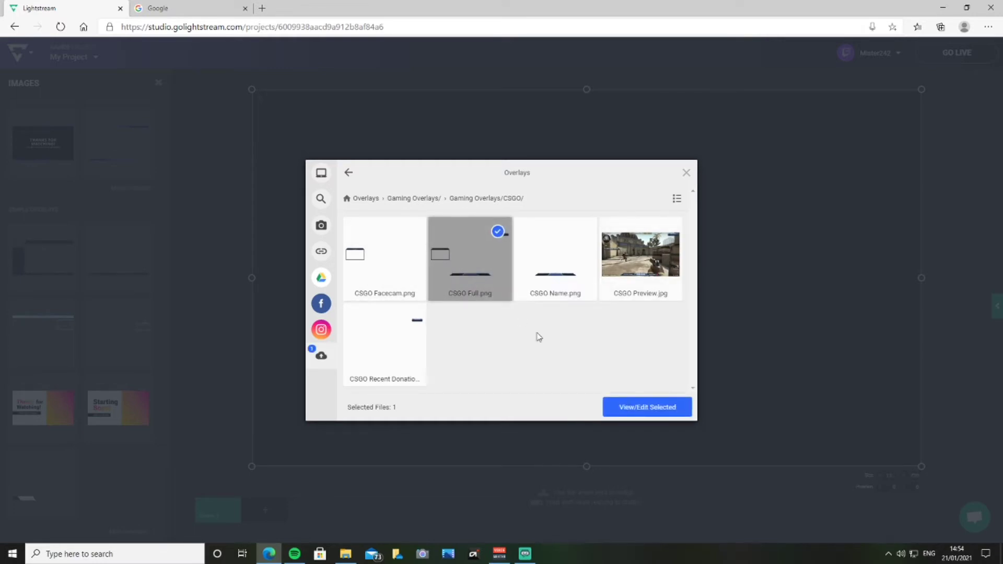
left_click(640, 410)
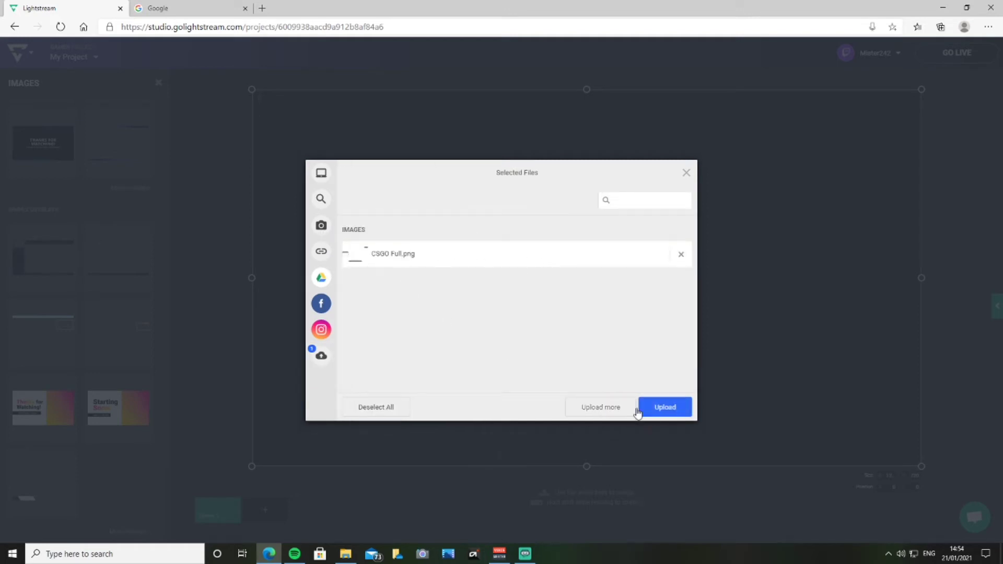
left_click(663, 407)
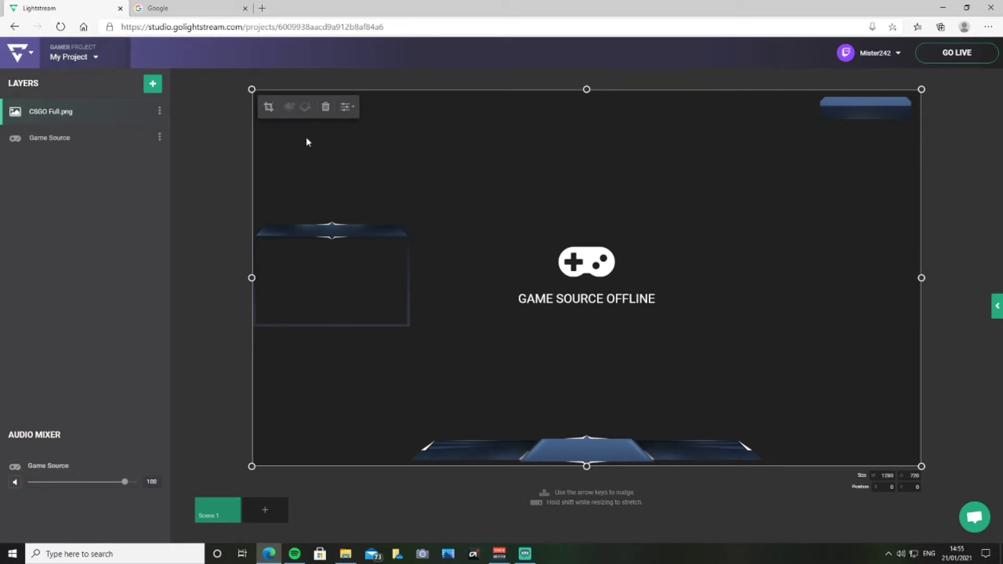
Upload FULL PACK-03.png from the twitch channel art folder inside Twitch Customs as a new image layer
left_click(153, 85)
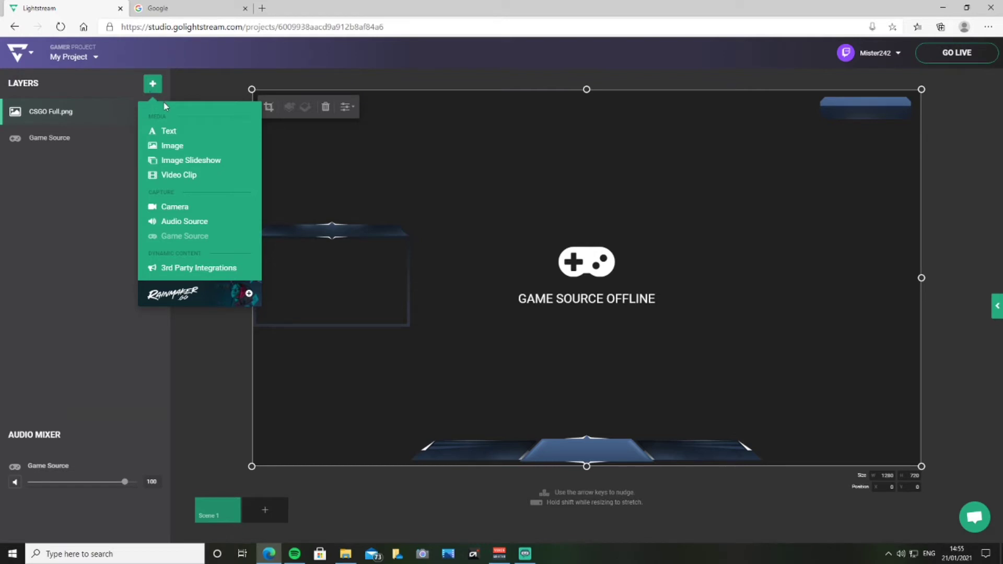
left_click(171, 147)
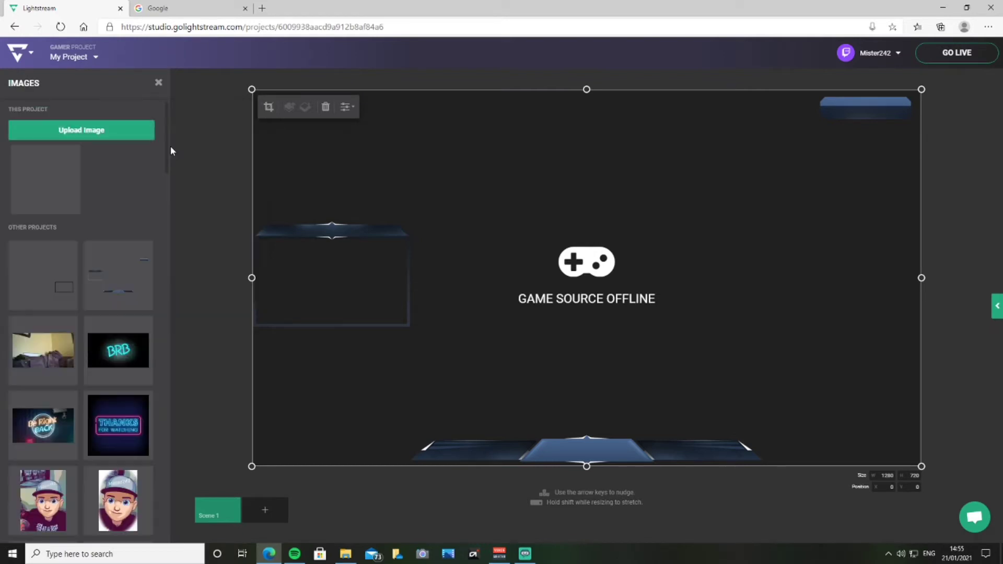
left_click(86, 131)
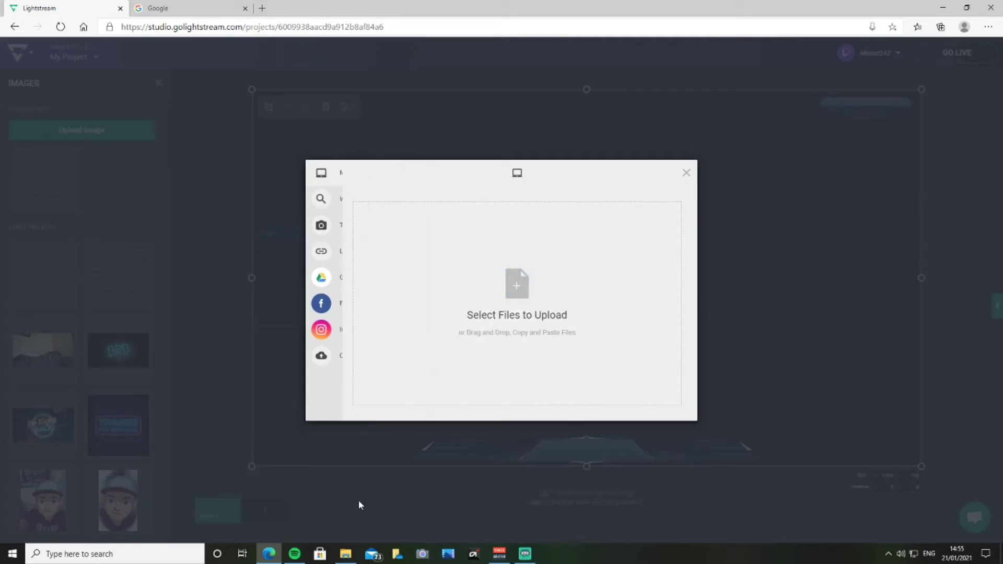
left_click(343, 506)
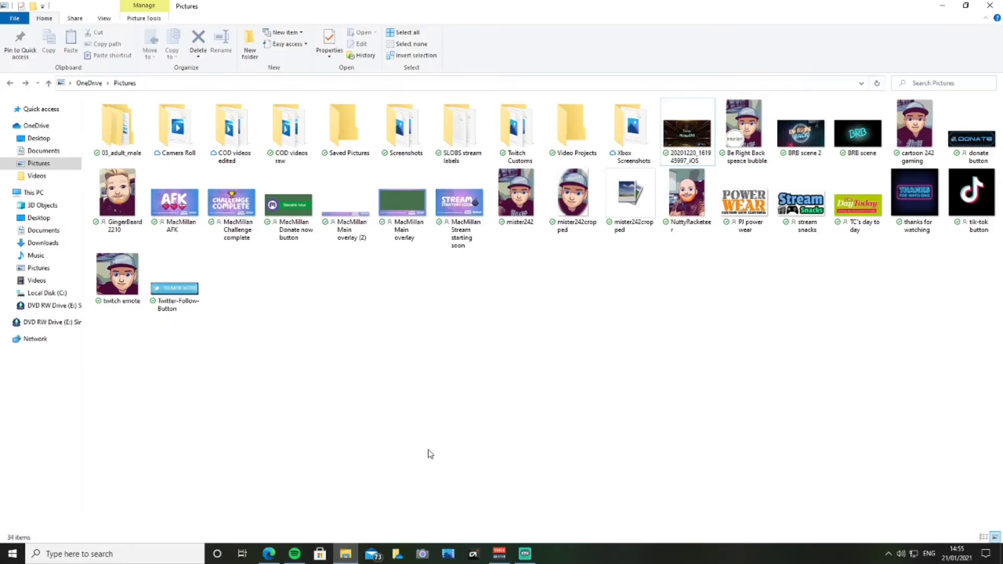
double_click(524, 144)
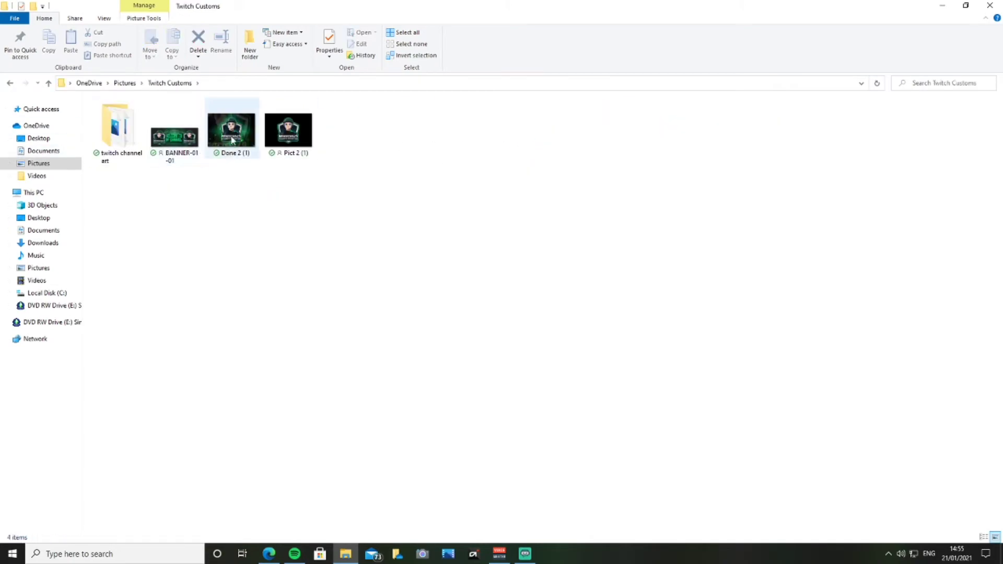
double_click(114, 128)
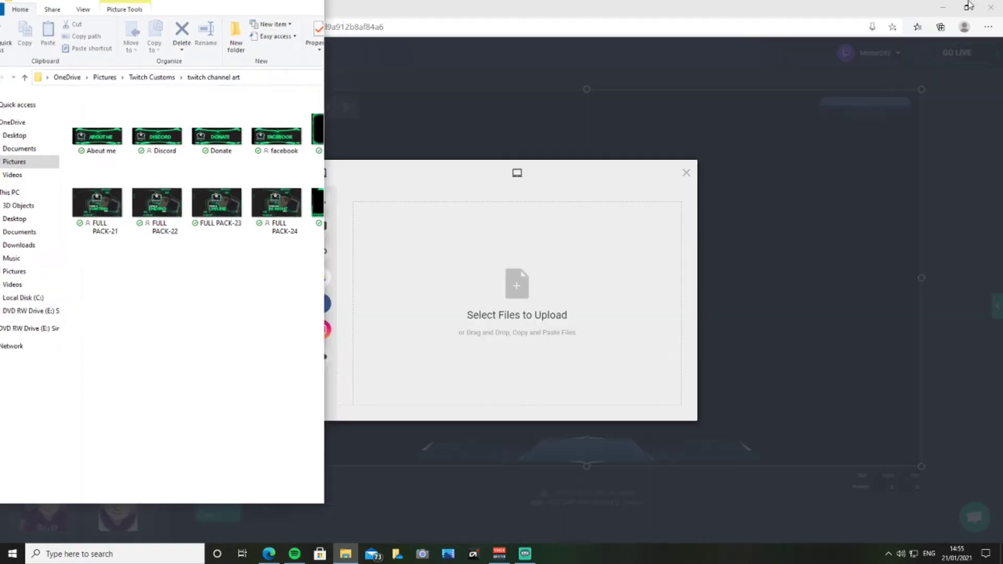
left_click(966, 5)
left_click_drag(242, 212, 553, 272)
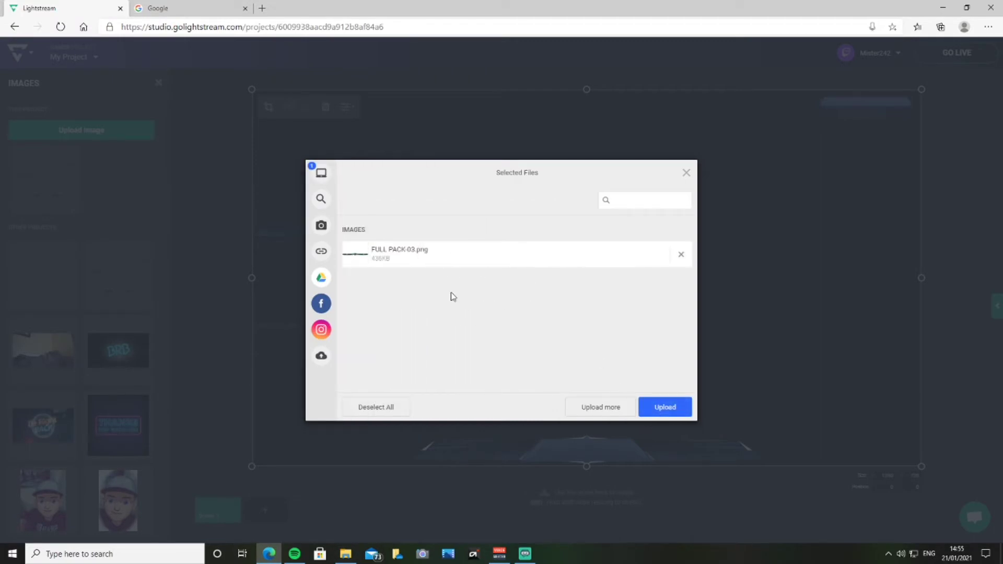
left_click(673, 410)
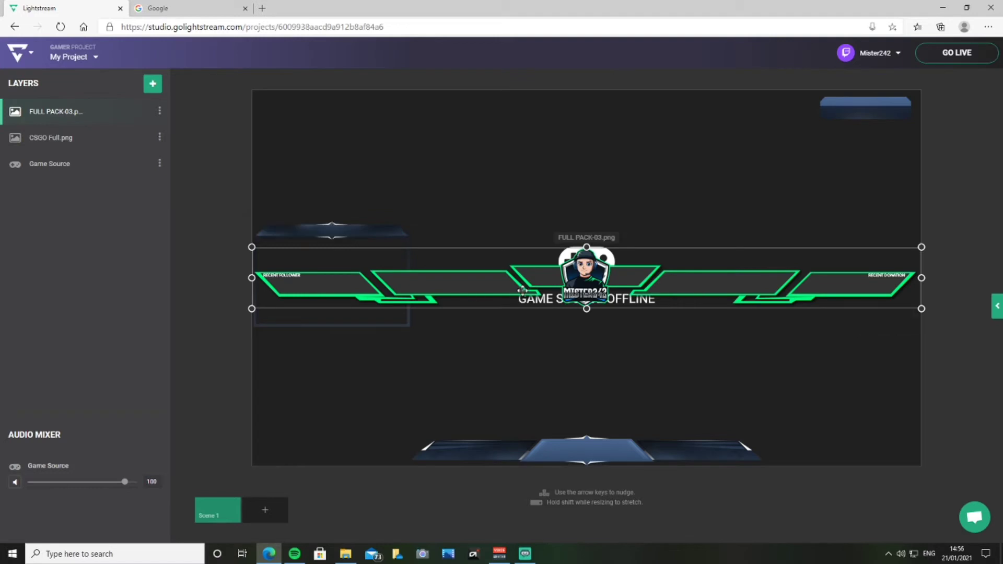
Move the FULL PACK-03.png banner to the canvas's top edge, and delete its layer from the scene
left_click_drag(521, 291, 520, 128)
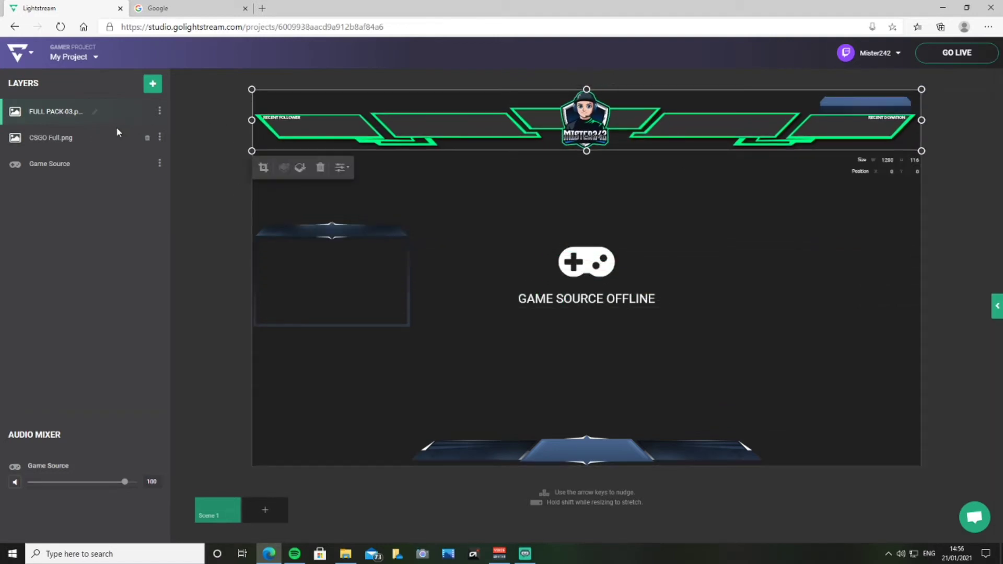
mouse_move(146, 114)
left_click(147, 113)
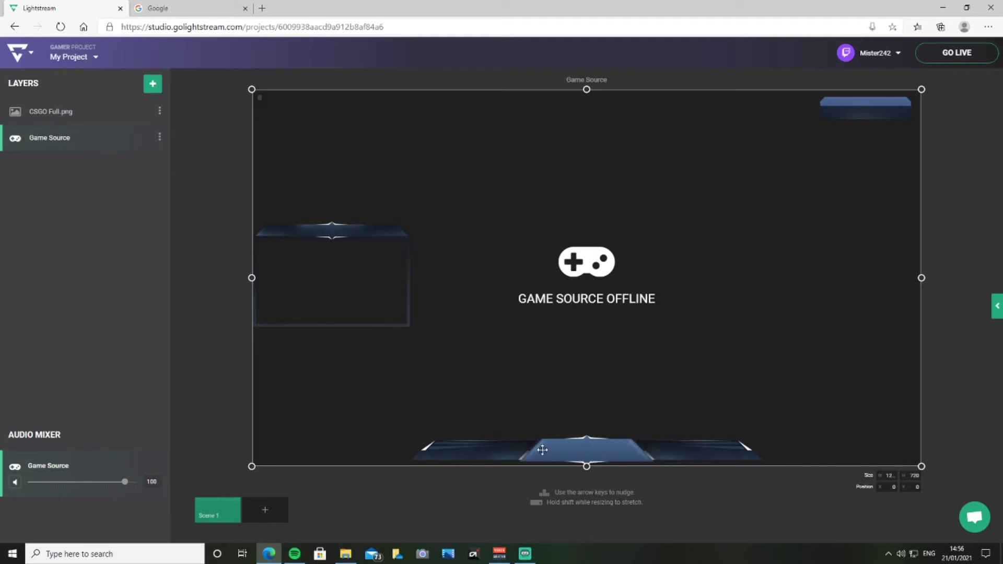
Open the image library for a new layer, examine the simple overlays and close the library
left_click(153, 85)
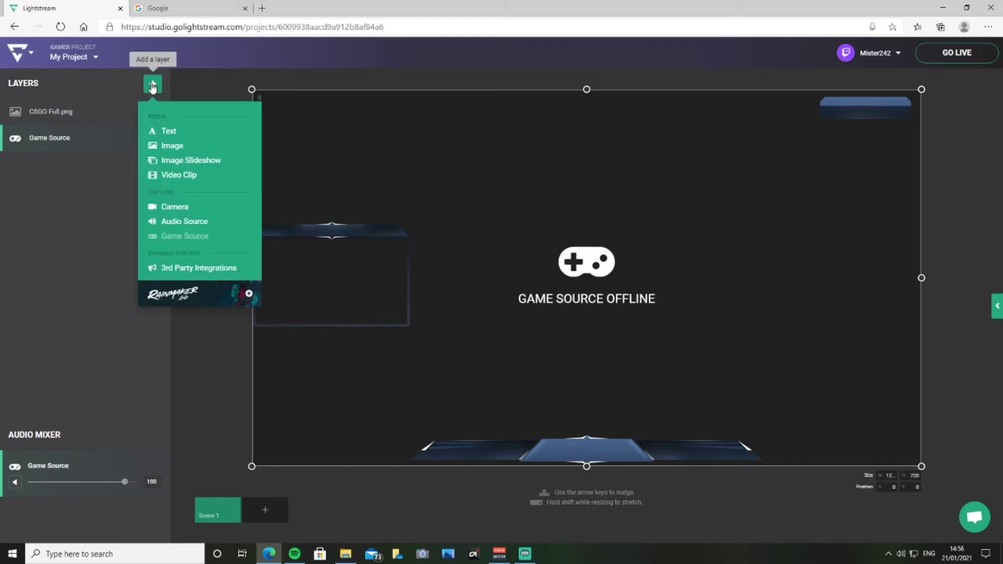
left_click(166, 148)
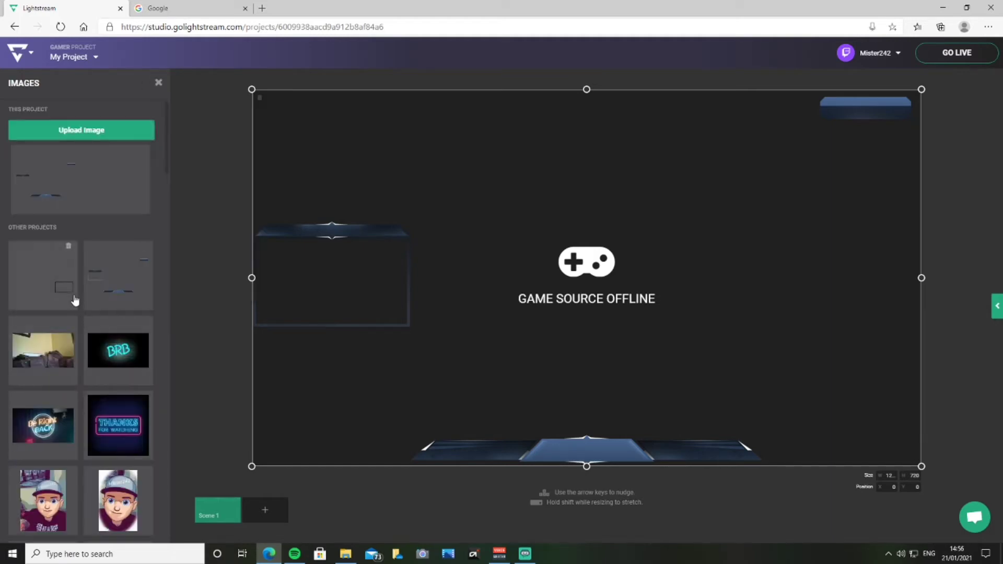
scroll(74, 285, "down", 15)
scroll(74, 281, "down", 10)
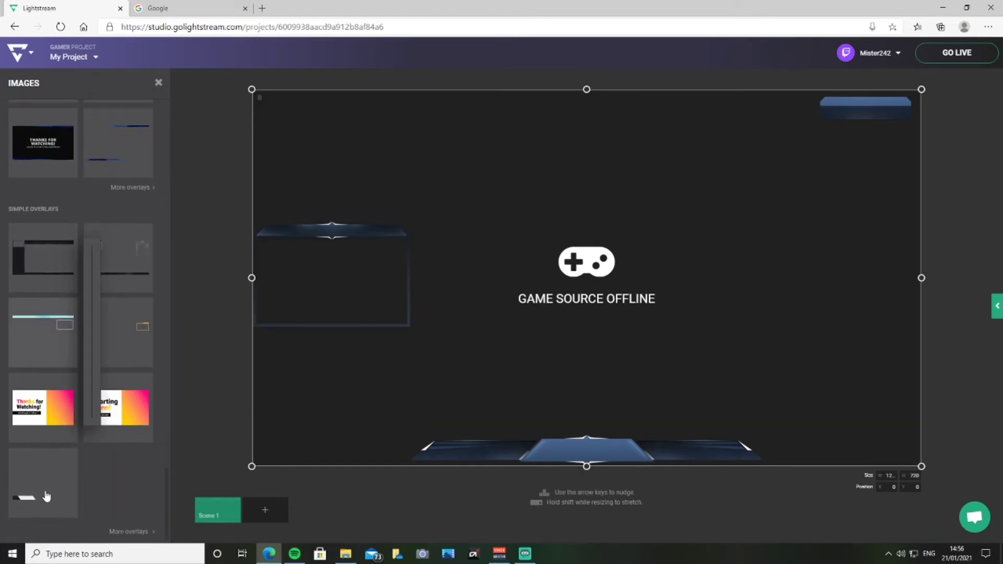
mouse_move(37, 500)
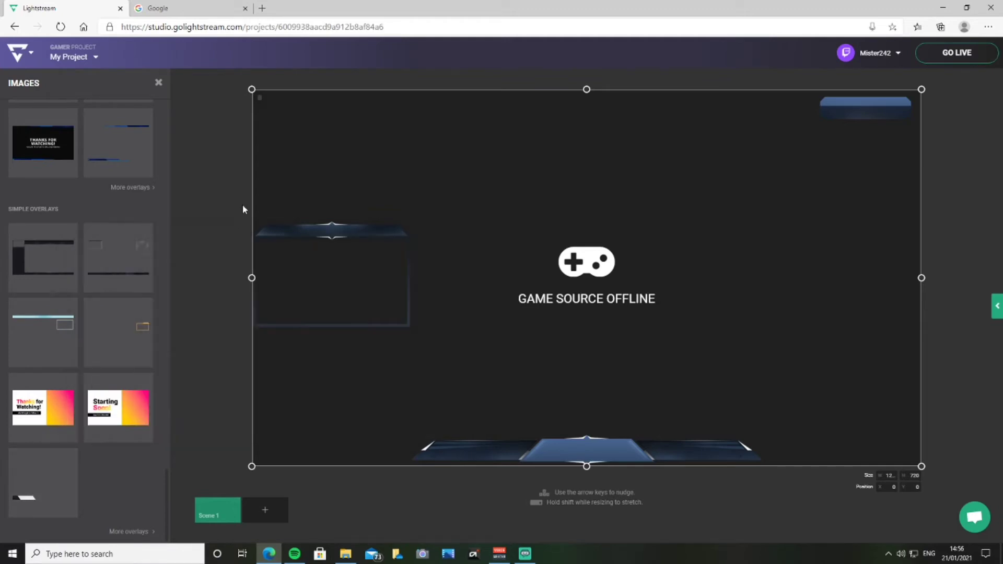
left_click(159, 83)
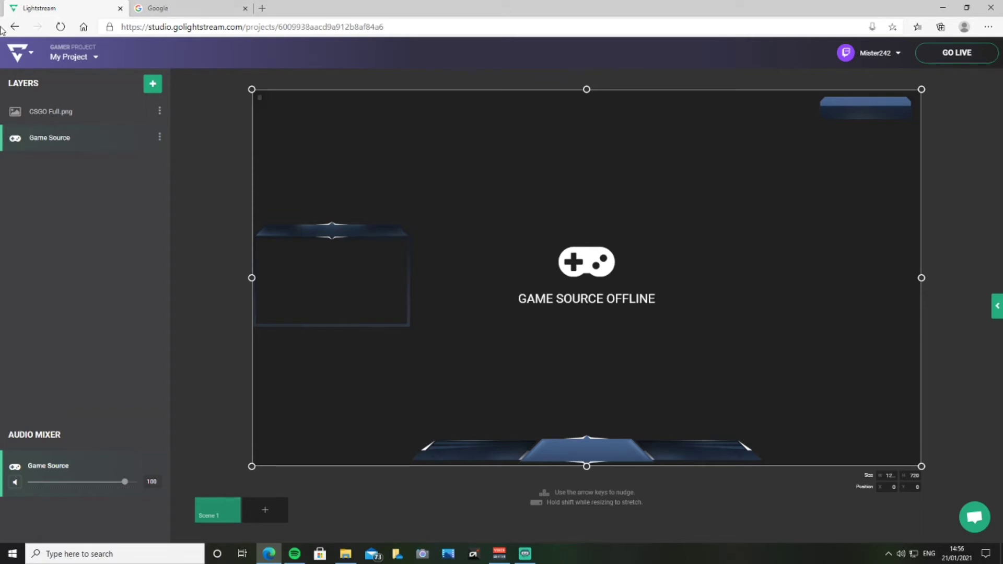
Add a text layer above the game source placeholder and enter the streamer's gamertag as its text
left_click(153, 85)
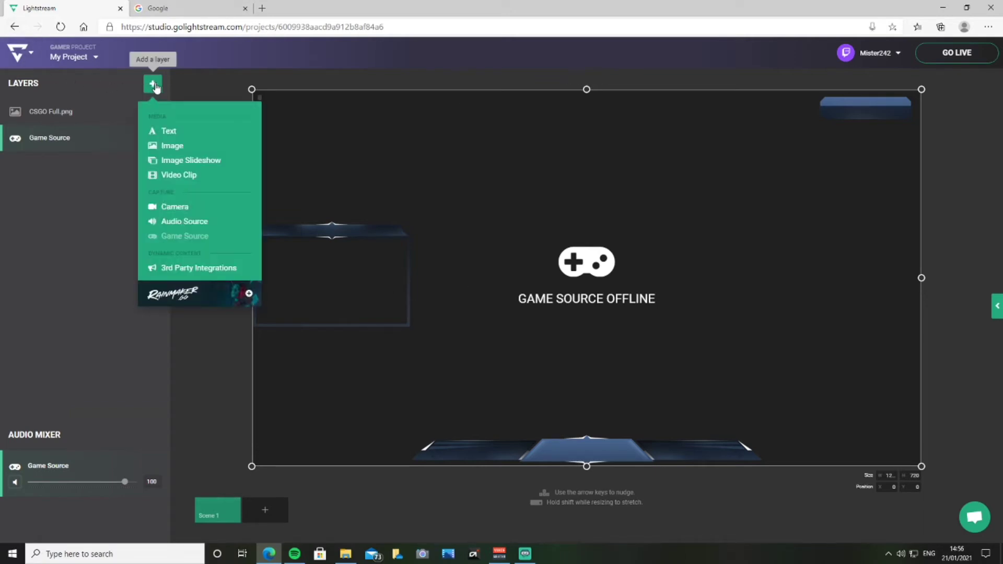
left_click(177, 135)
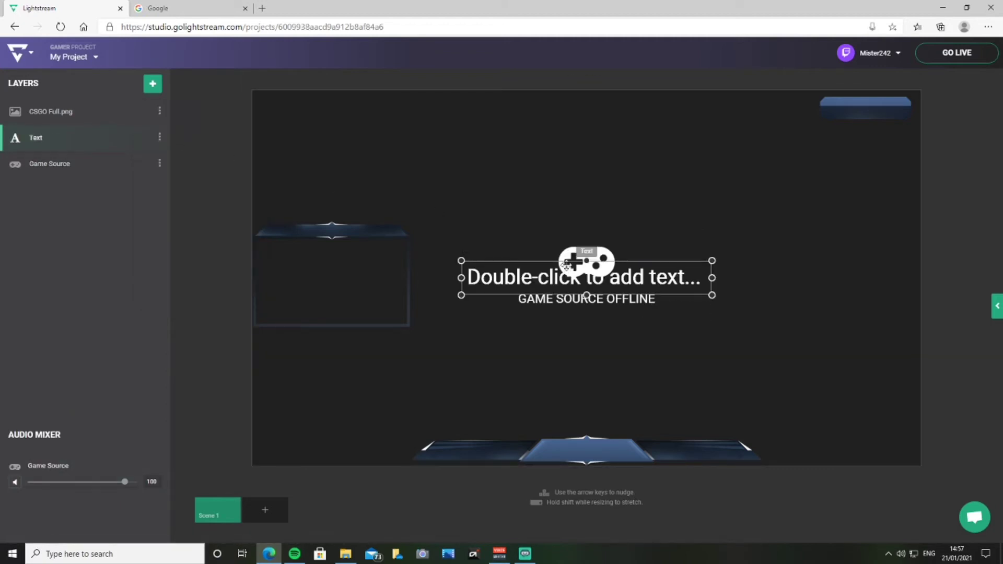
left_click_drag(567, 266, 560, 172)
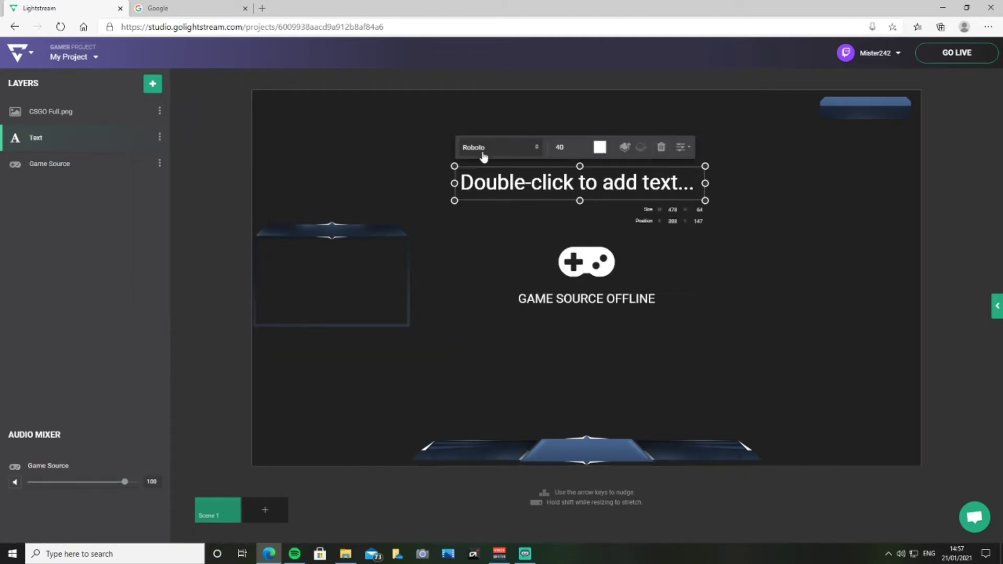
double_click(584, 182)
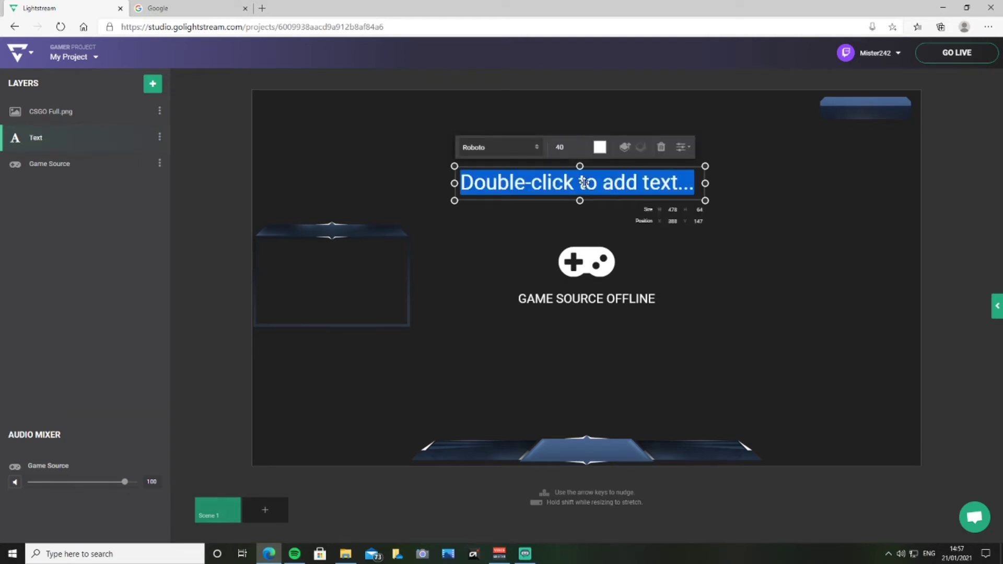
type("Miste")
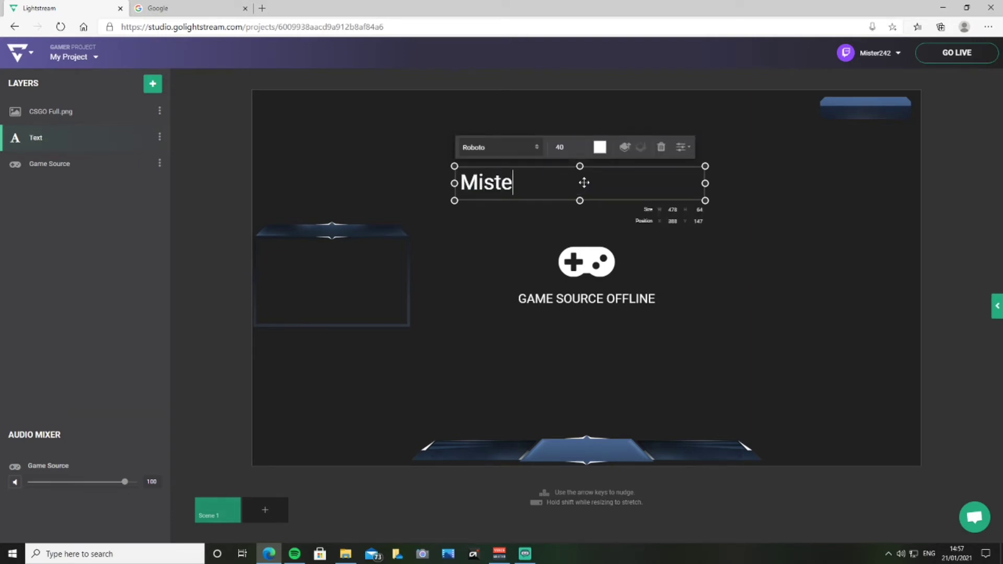
type("r343")
key("BackSpace")
key("BackSpace")
key("BackSpace")
type("242")
Examine the fonts available for the gamertag text layer
left_click(509, 149)
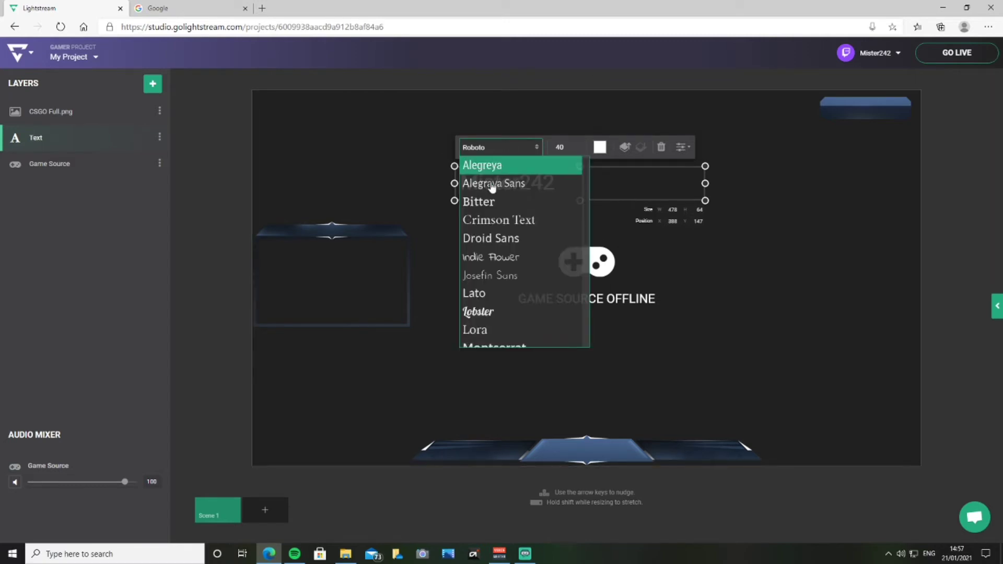
scroll(492, 324, "down", 2)
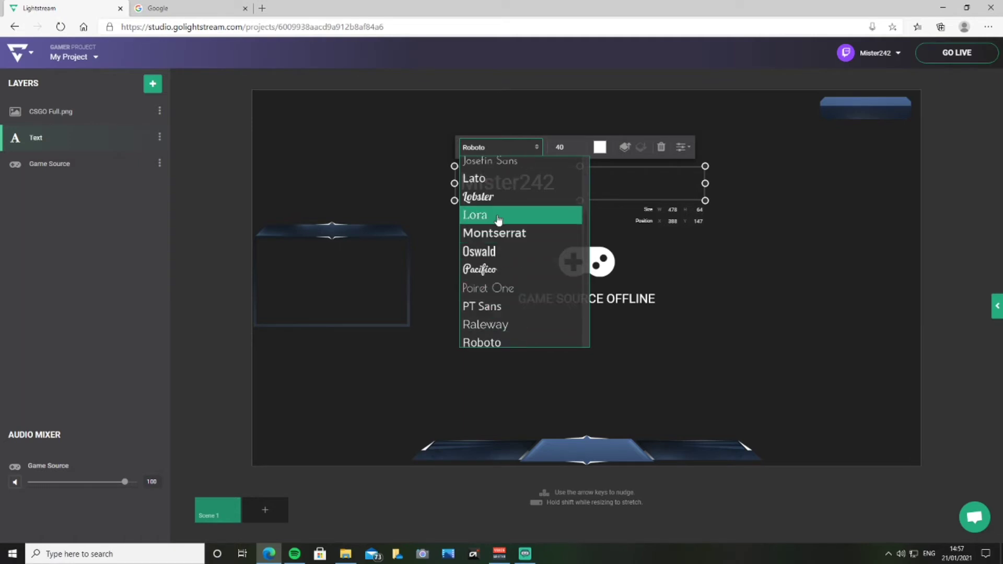
left_click(638, 316)
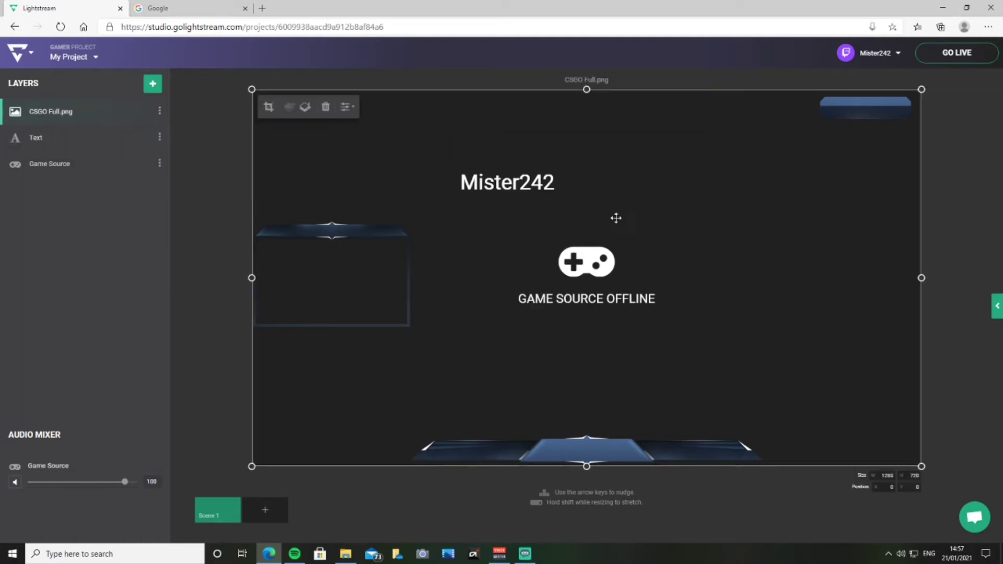
Bring the gamertag text in front of CSGO Full.png and place it on the overlay's lower central bar, at about X 543, Y 656
left_click(535, 184)
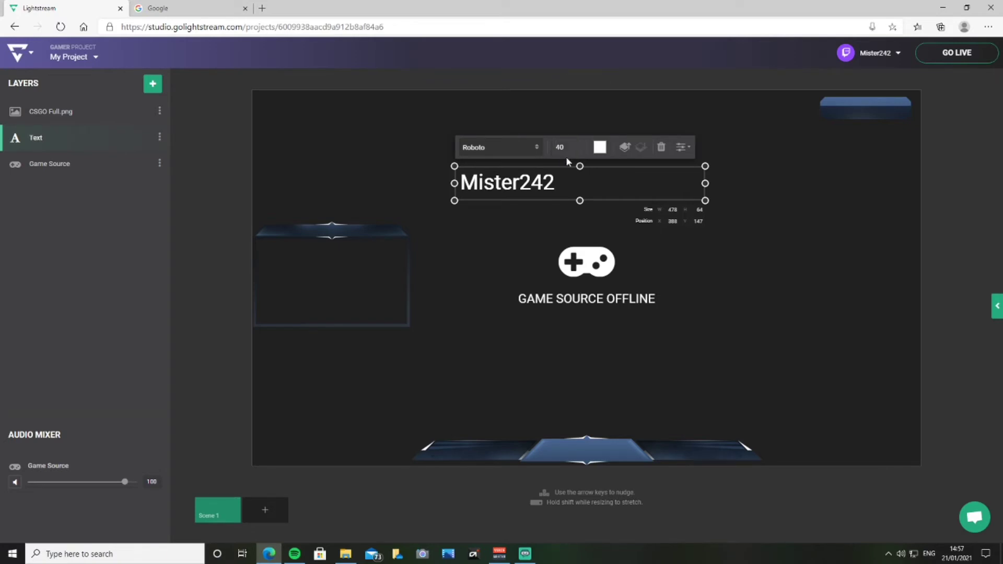
left_click(625, 147)
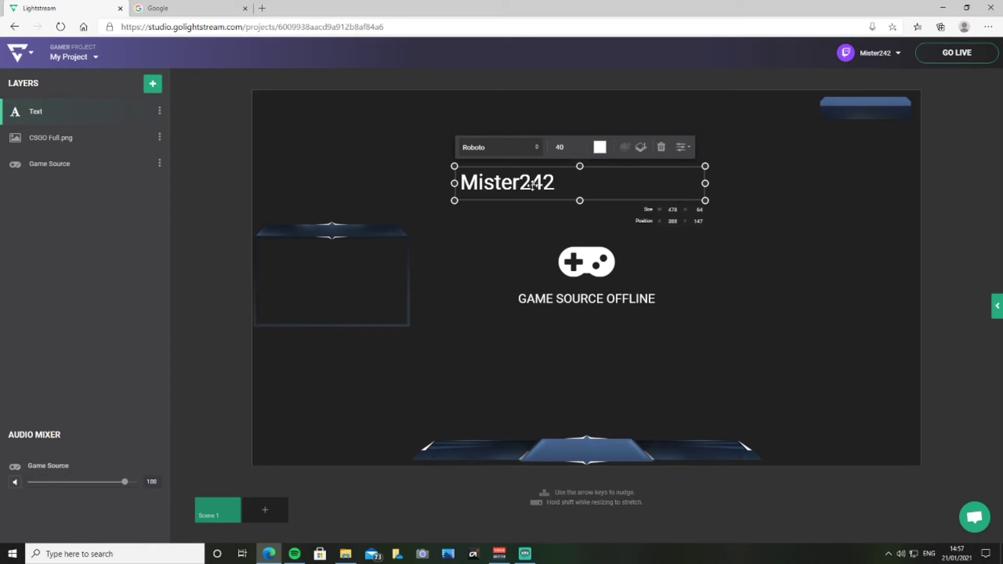
left_click_drag(533, 190, 611, 446)
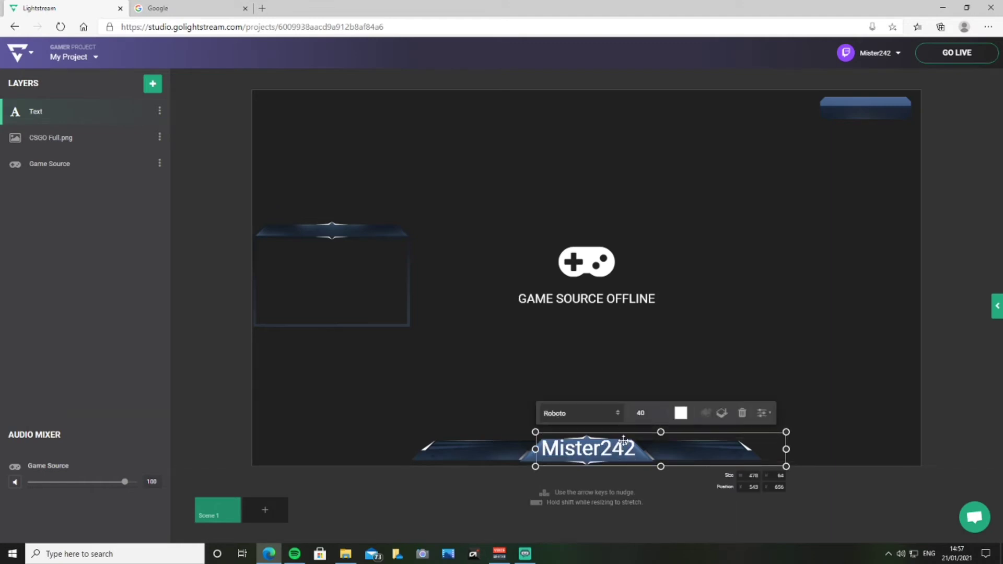
left_click(663, 338)
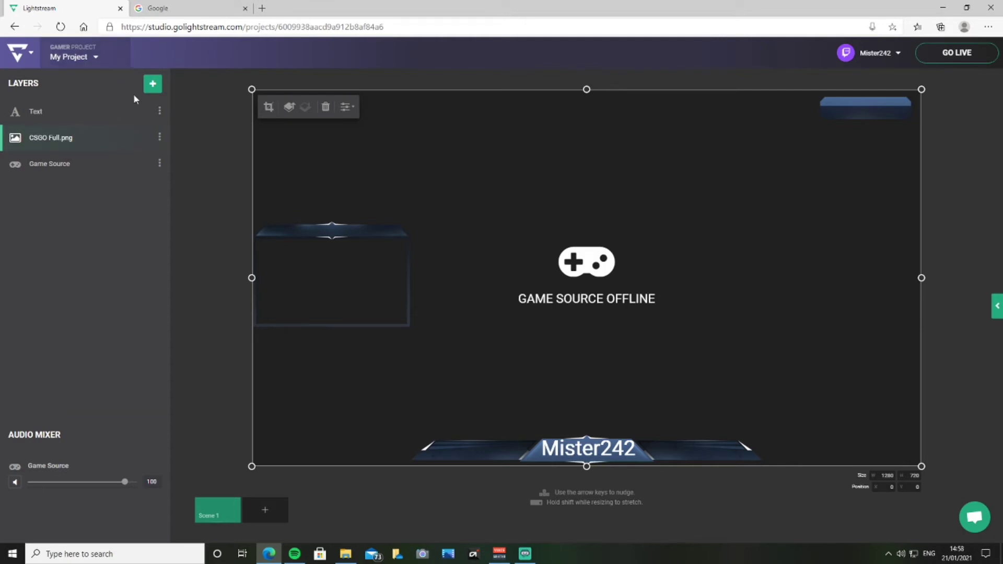
Add a second text layer above the game source placeholder reading "Be sure and drop a follow"
left_click(153, 85)
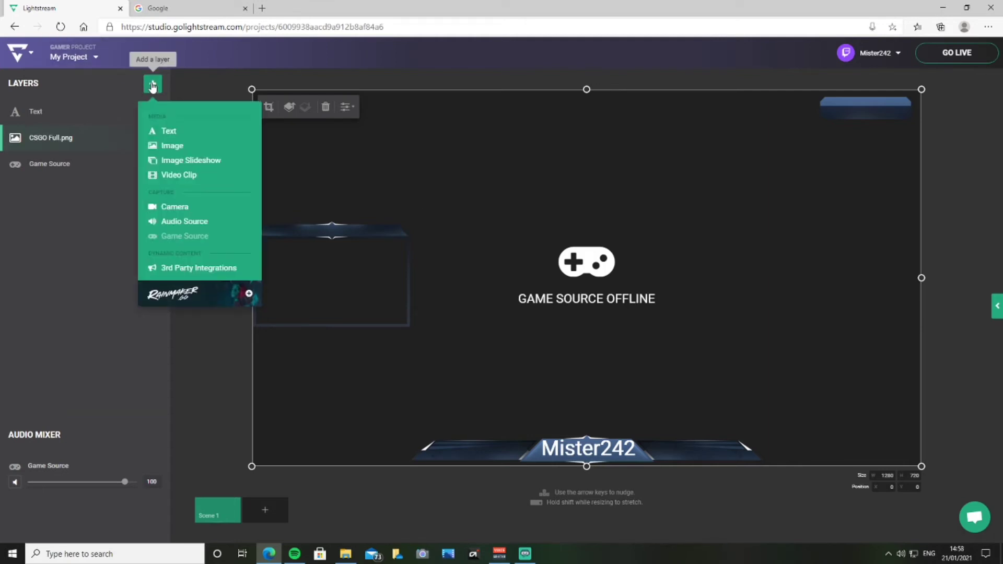
left_click(175, 134)
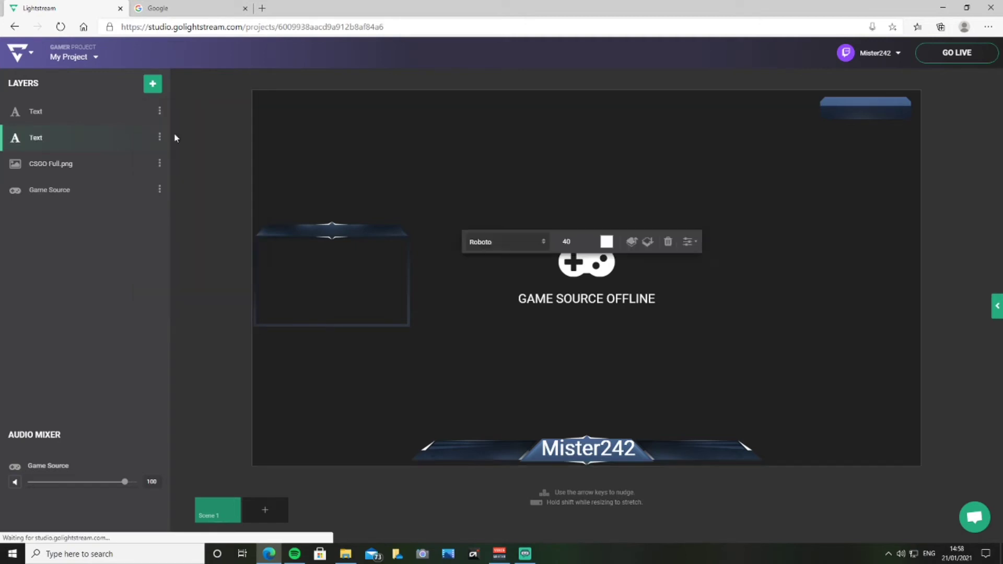
left_click_drag(584, 275, 584, 180)
double_click(608, 188)
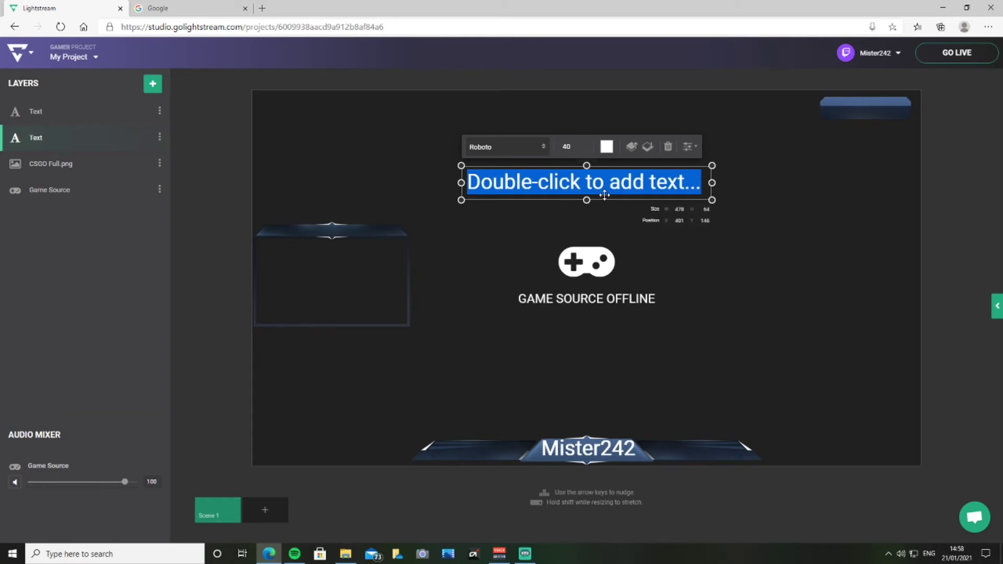
type("Be sure and drop a f")
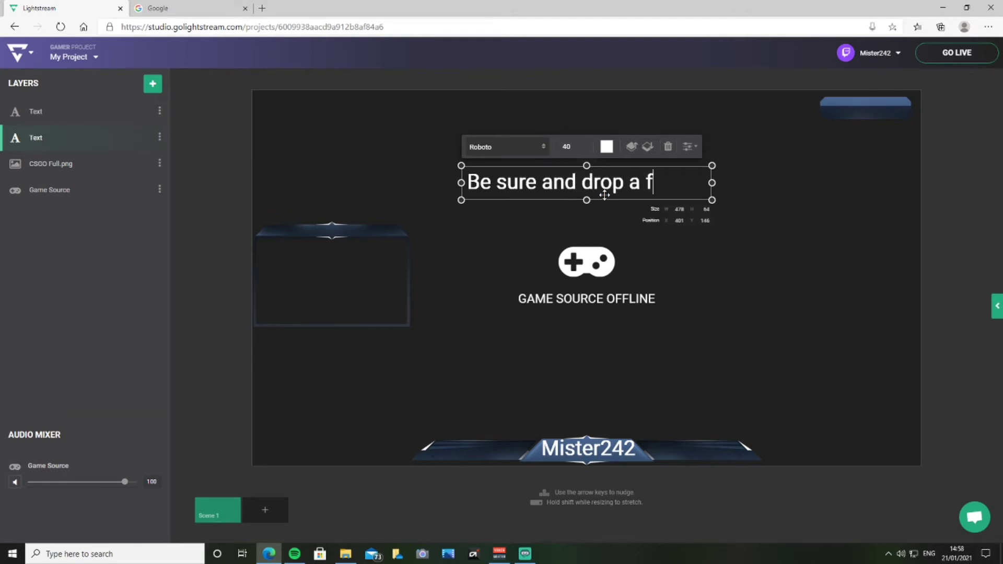
type("ollow!")
key("BackSpace")
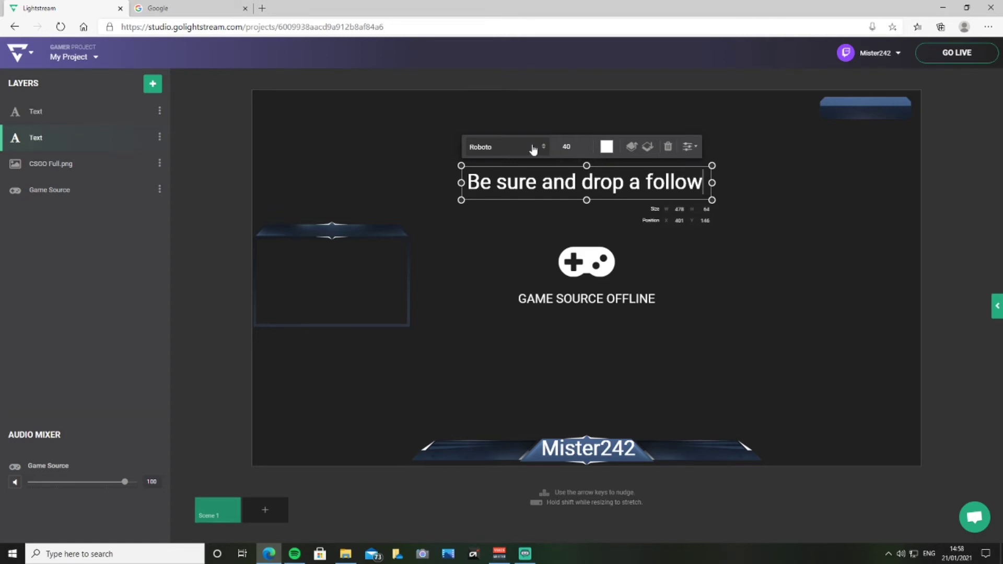
Move the "Be sure and drop a follow" text into the canvas's upper-left corner and leave it selected
left_click_drag(558, 184, 360, 112)
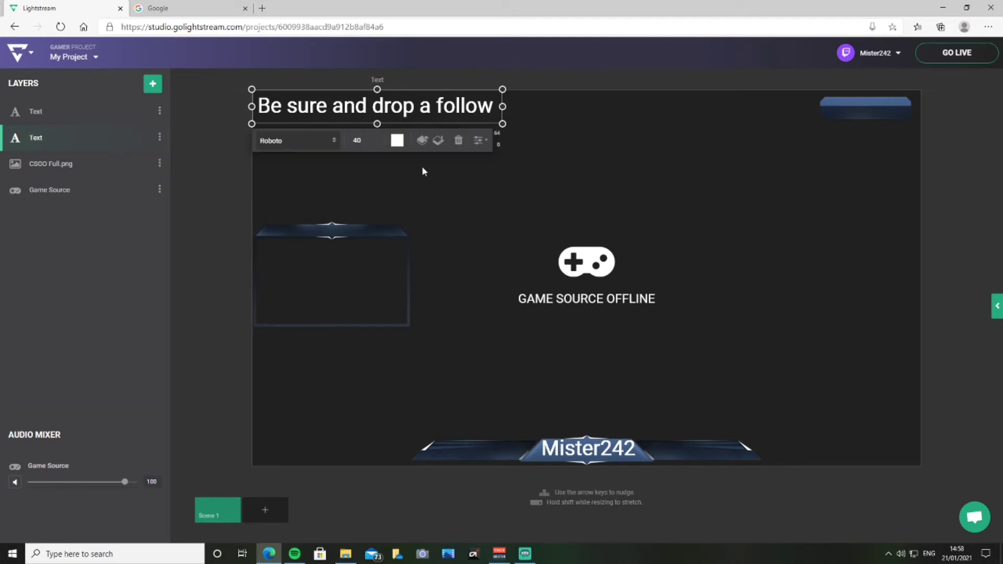
left_click(482, 145)
left_click(347, 192)
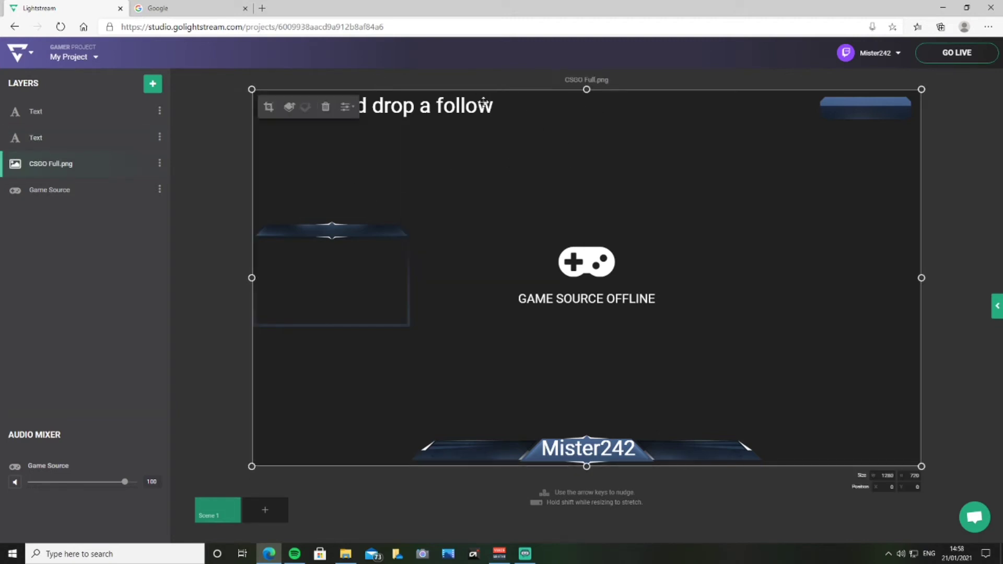
left_click(418, 106)
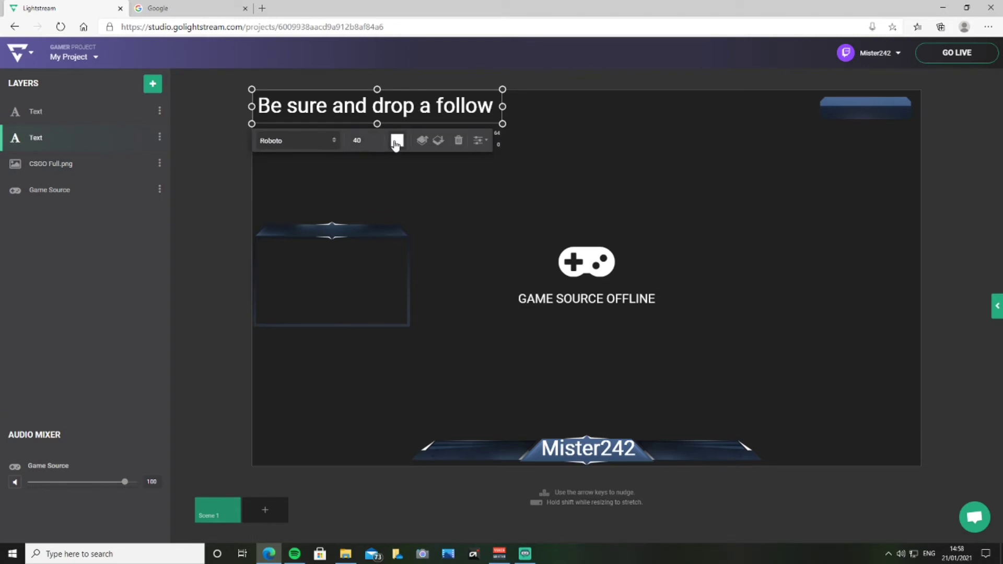
Bring the "Be sure and drop a follow" text to the front and enable its Scroll effect at a reduced speed
left_click(422, 141)
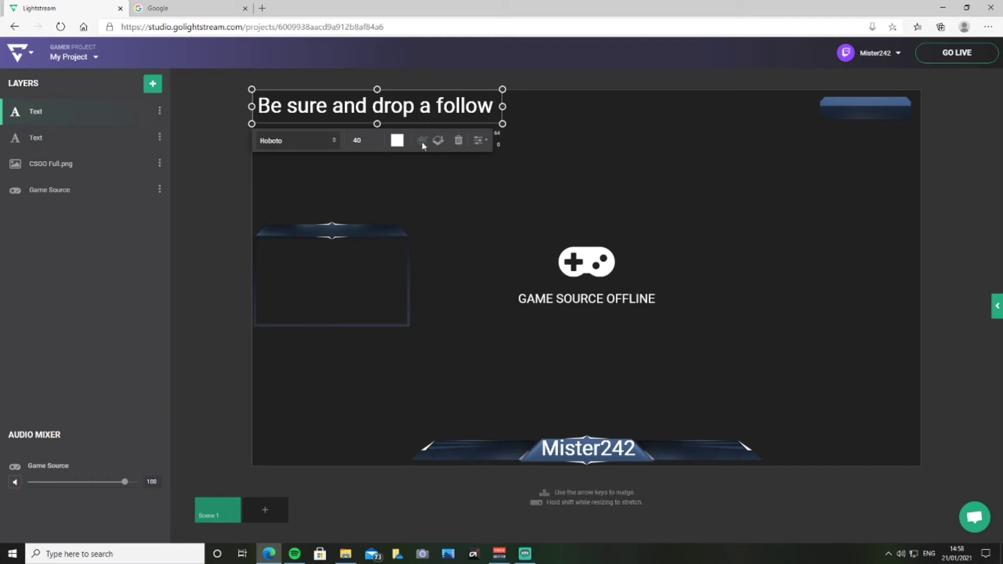
left_click(485, 146)
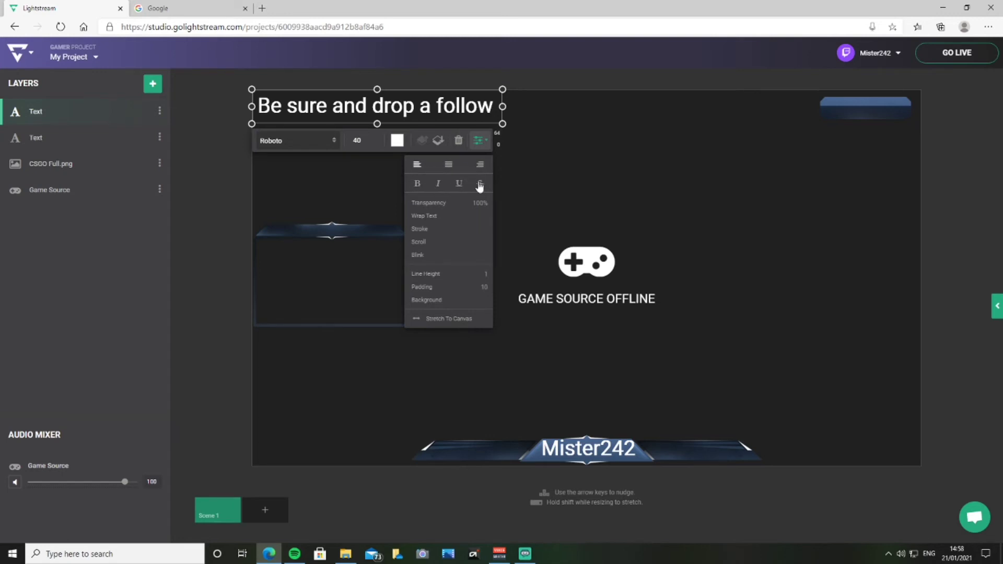
left_click(423, 241)
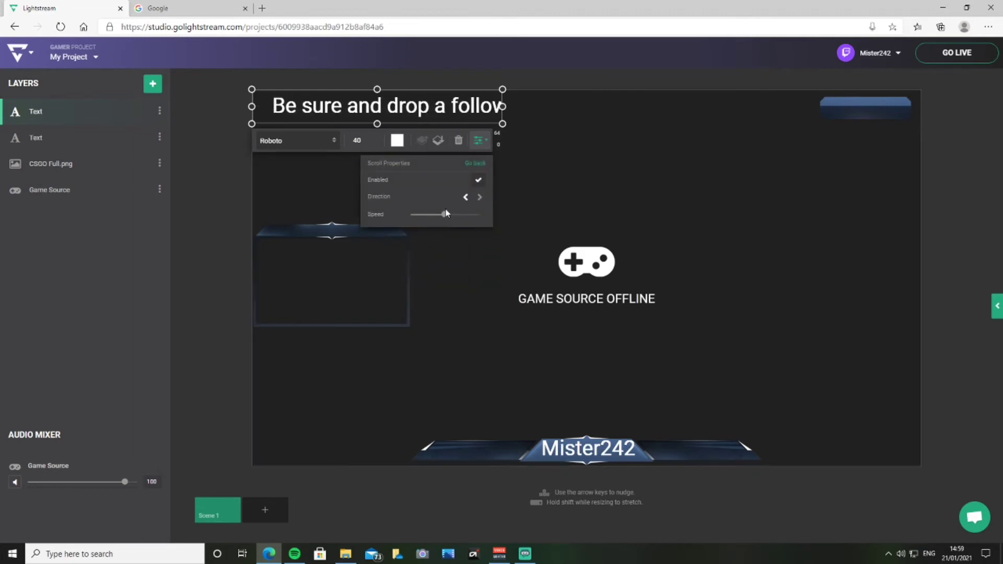
left_click_drag(446, 217, 426, 218)
left_click(435, 248)
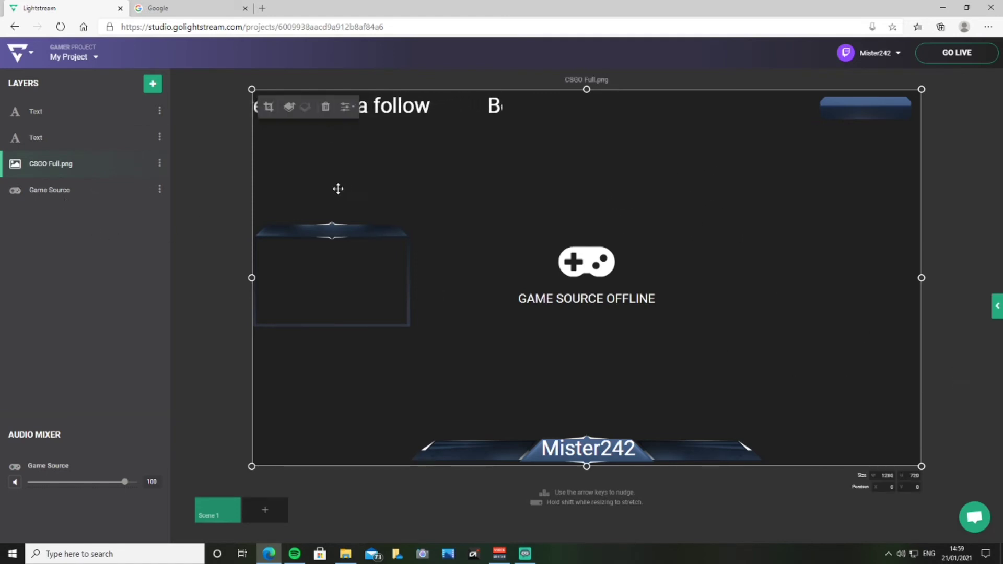
Enable the Blink effect on the "Be sure and drop a follow" text and lower its blink rate slightly
left_click(40, 139)
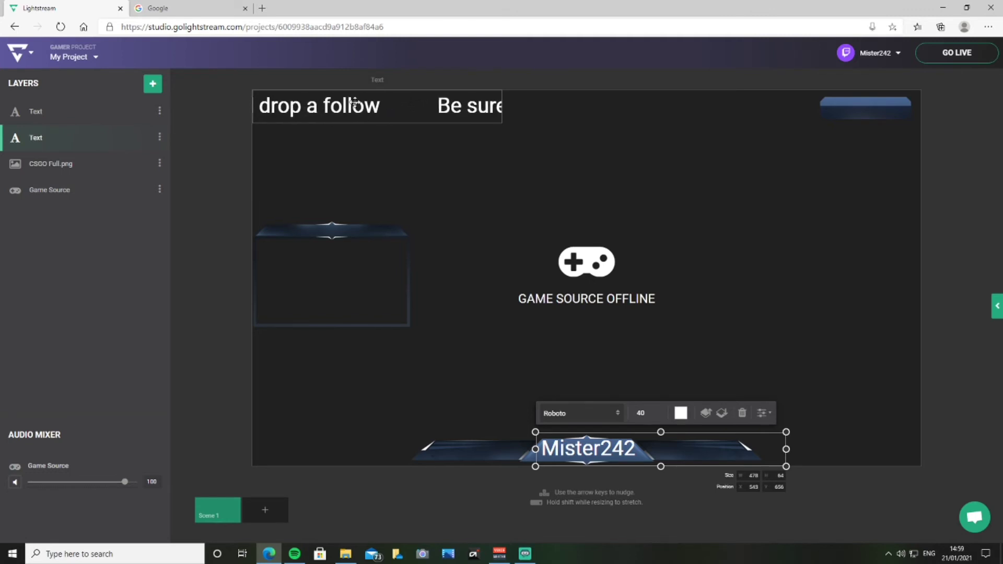
double_click(424, 108)
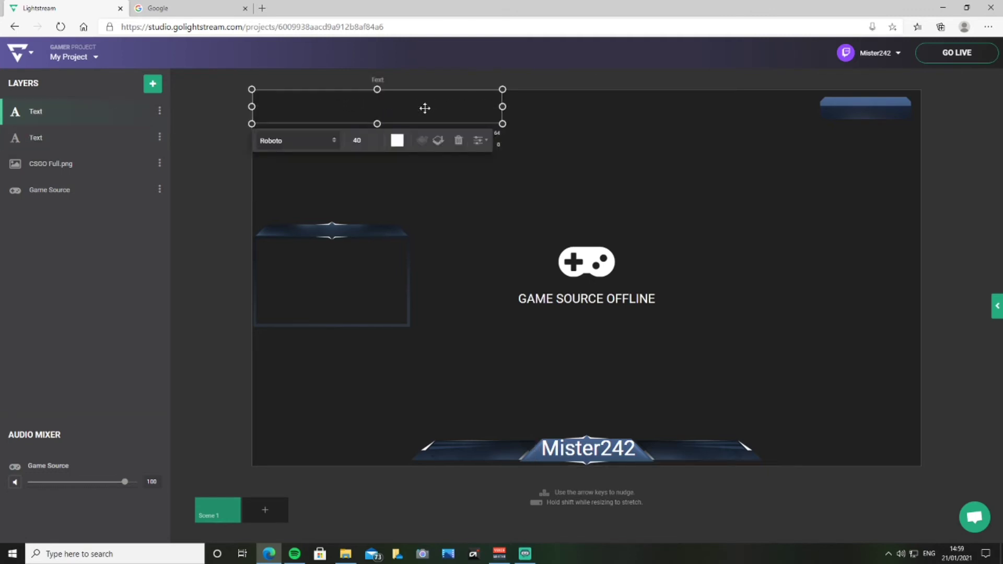
left_click(478, 141)
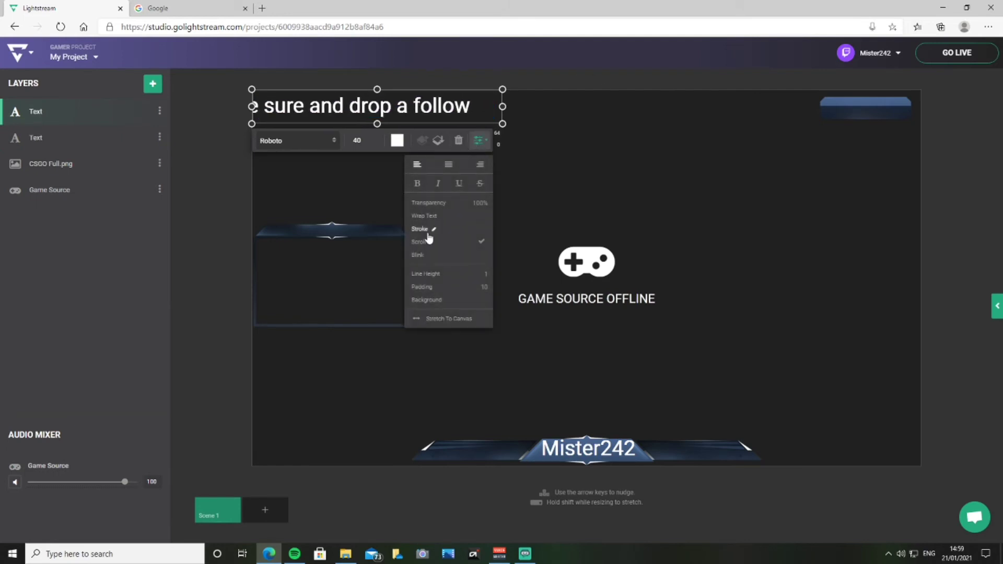
left_click(422, 253)
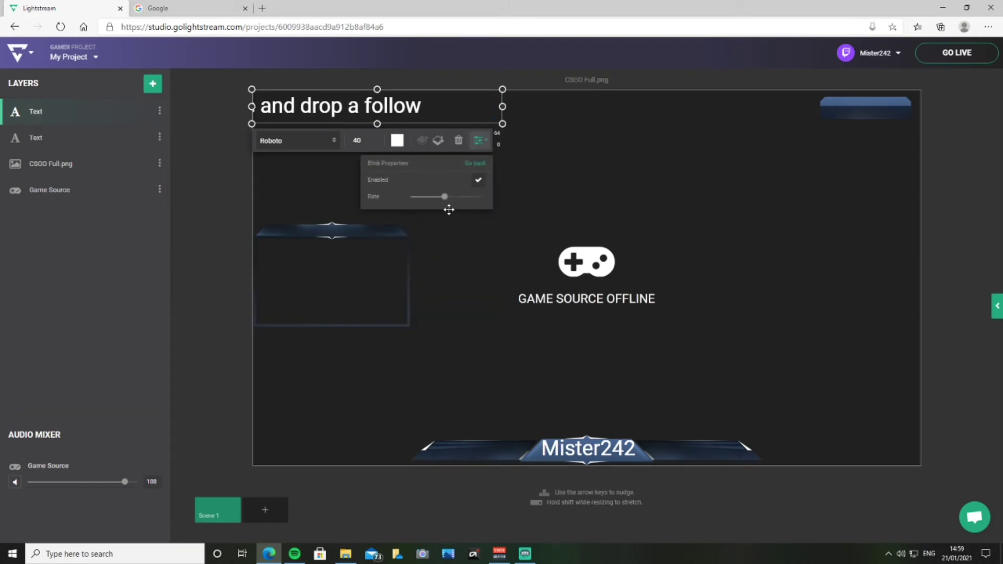
mouse_move(446, 200)
left_mouse_down()
mouse_move(465, 201)
mouse_move(434, 197)
left_mouse_up()
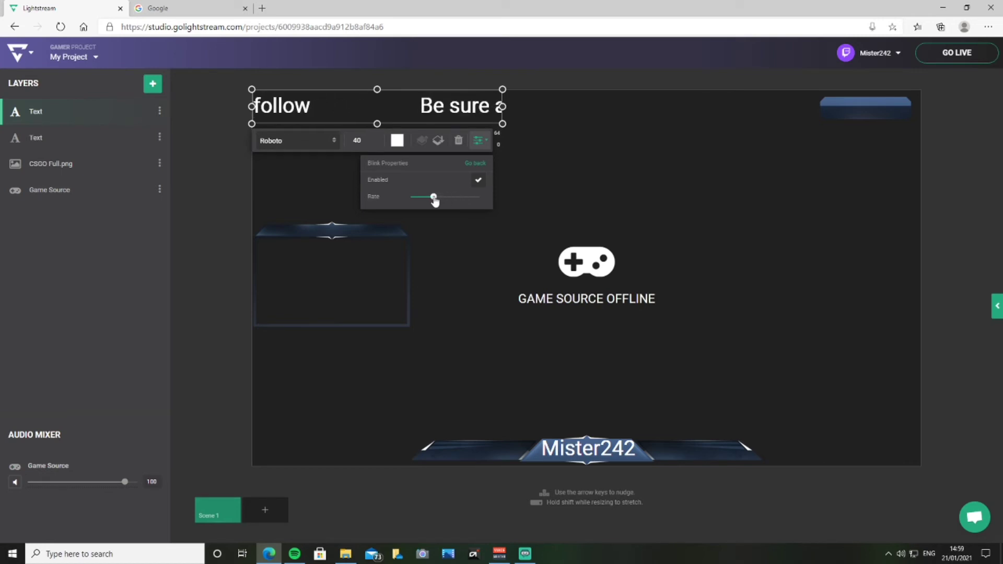
left_click(477, 164)
Turn off the Scroll effect on the "Be sure and drop a follow" text and leave its settings
left_click(442, 240)
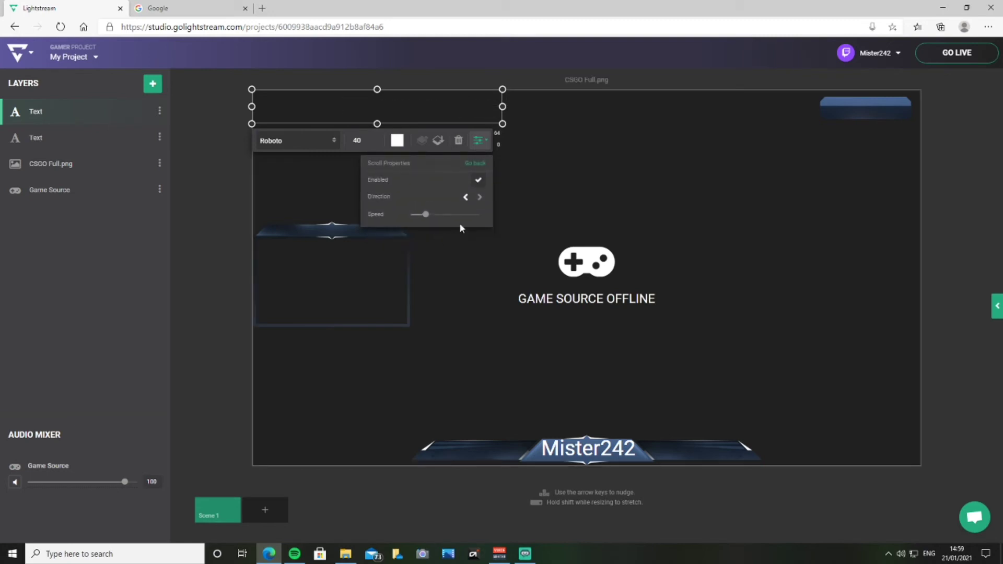
left_click(478, 165)
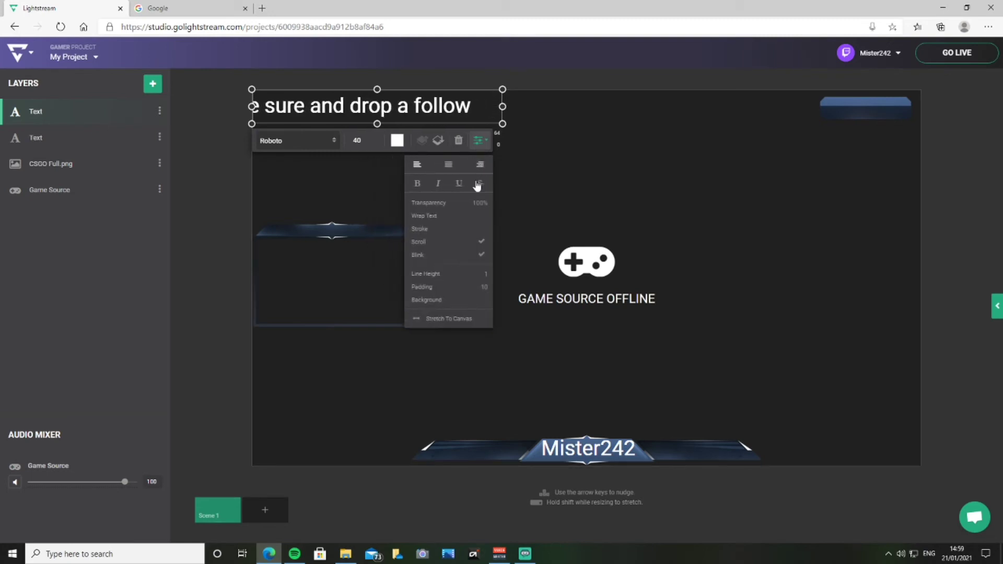
left_click(480, 241)
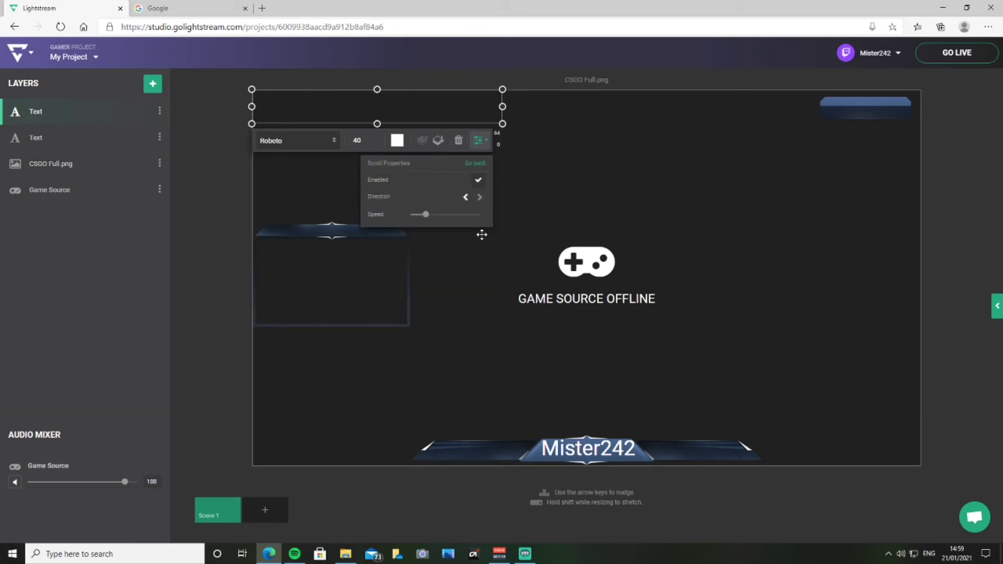
left_click(478, 180)
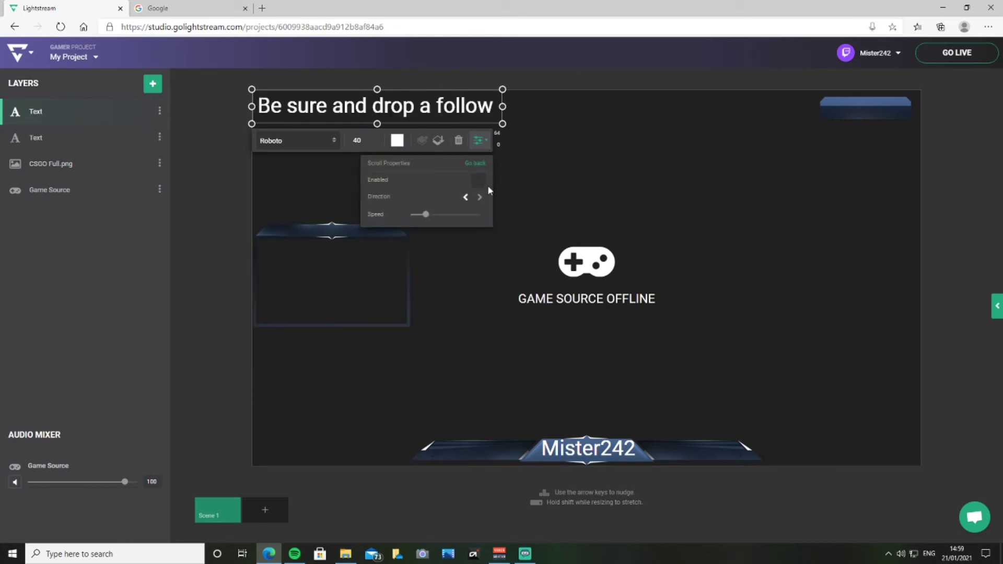
left_click(477, 165)
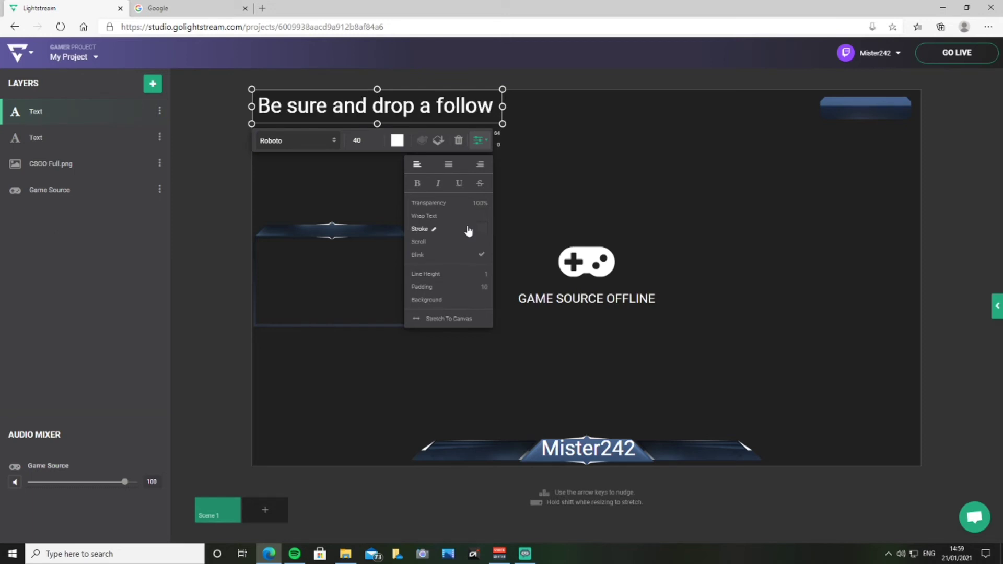
left_click(575, 180)
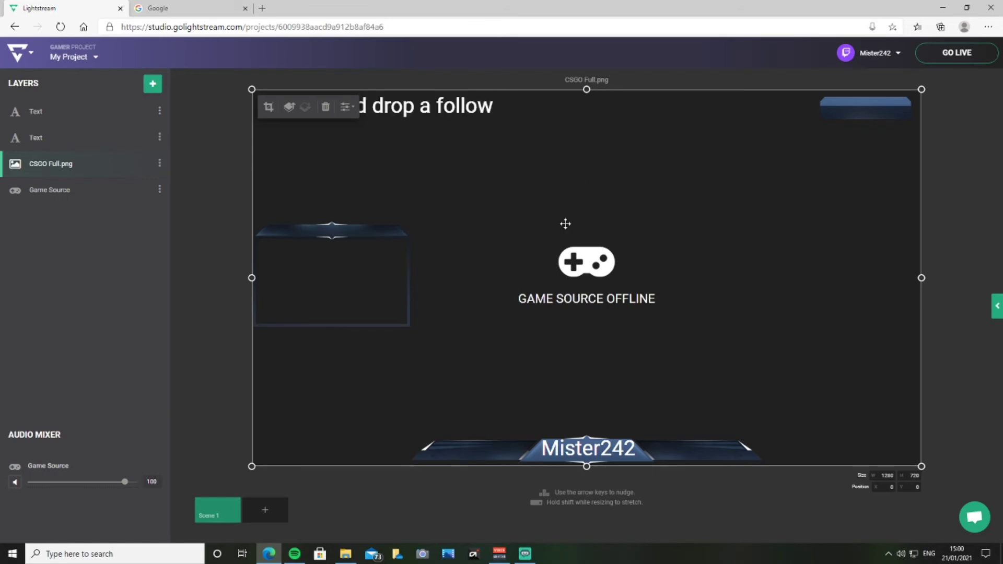
Add a camera layer to the scene using the UVC Camera
left_click(526, 554)
left_click(153, 86)
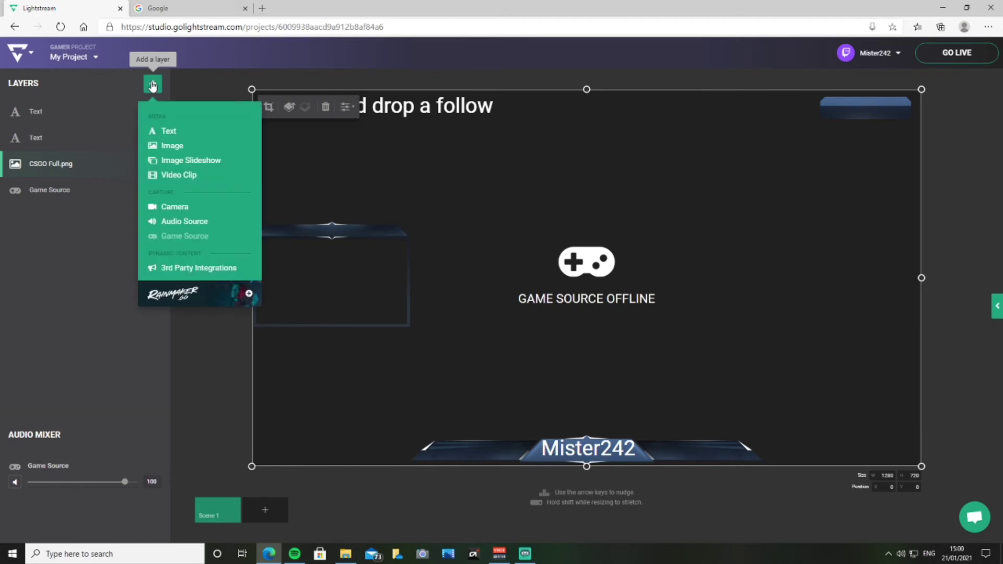
left_click(181, 207)
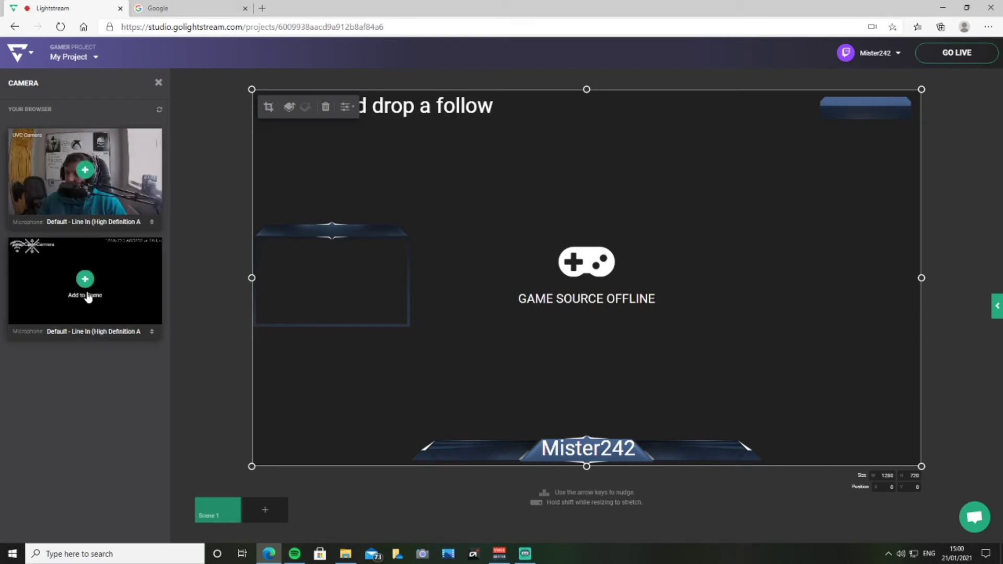
left_click(85, 170)
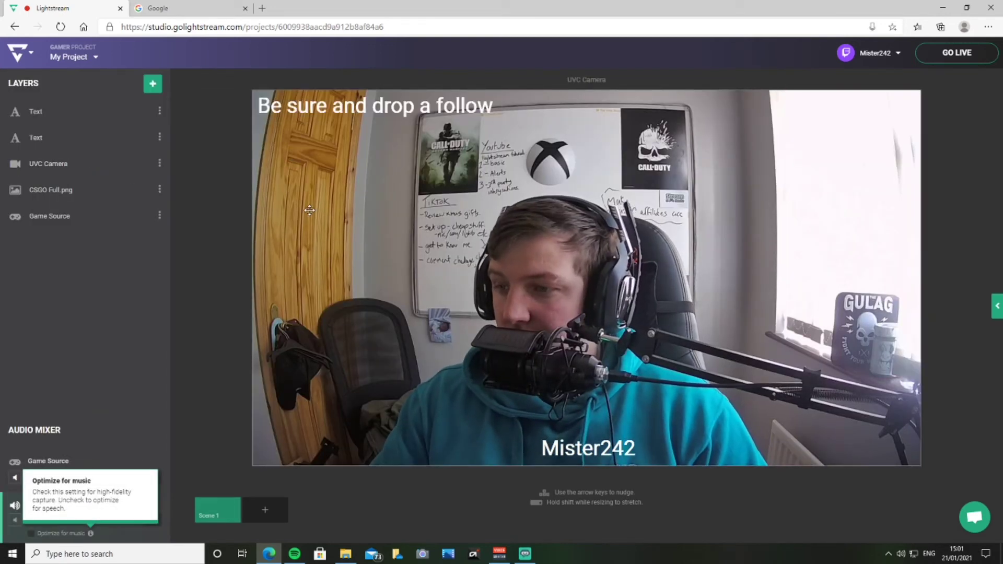
Shrink the UVC Camera layer and fit it inside the webcam frame of the CSGO Full.png overlay
left_click(58, 167)
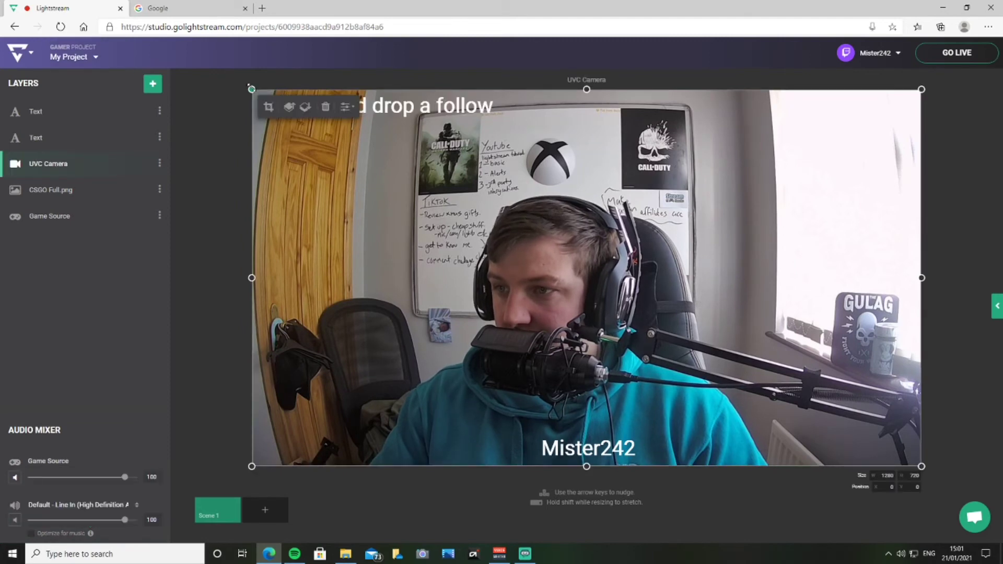
left_click_drag(252, 89, 540, 251)
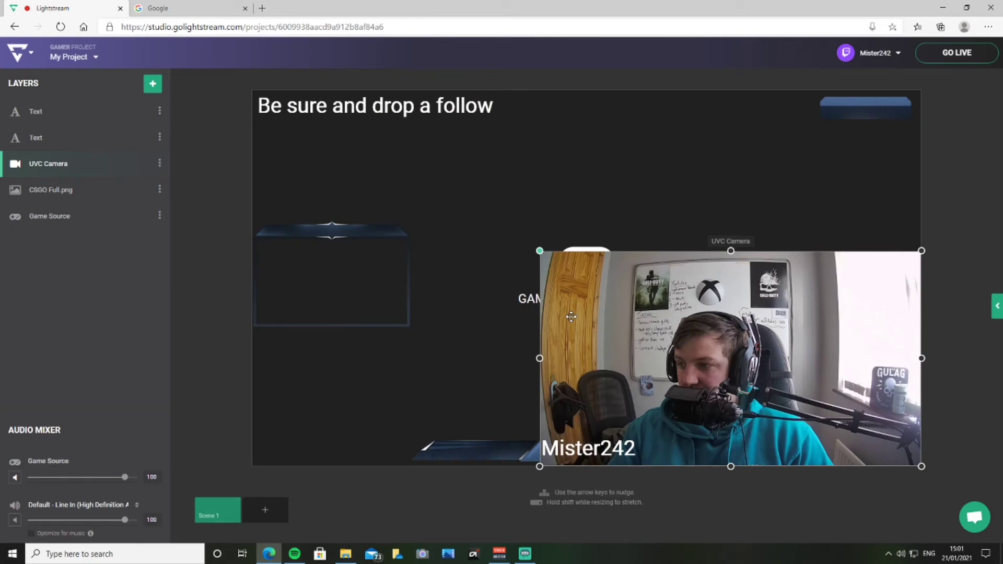
left_click_drag(572, 318, 759, 375)
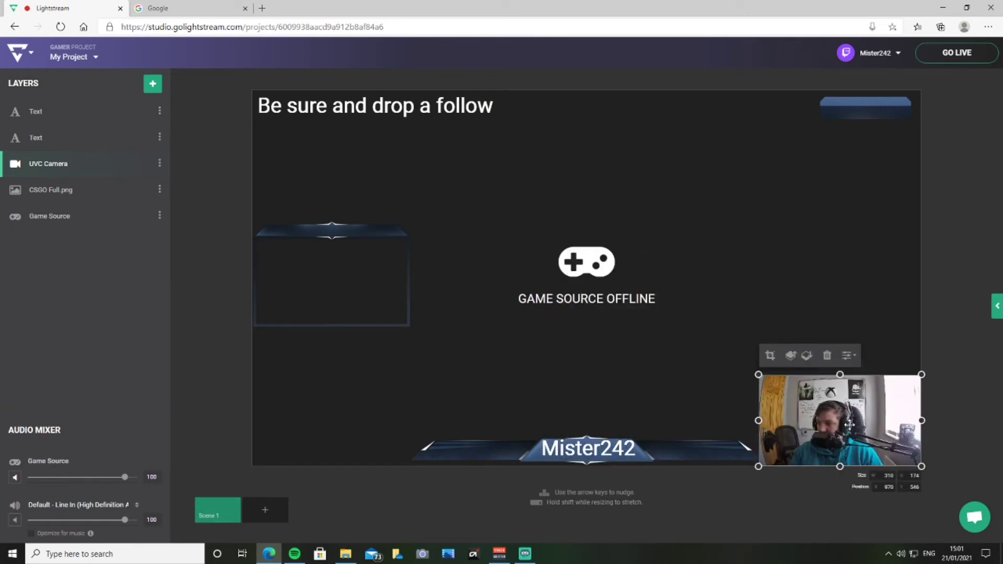
left_click_drag(849, 425, 349, 291)
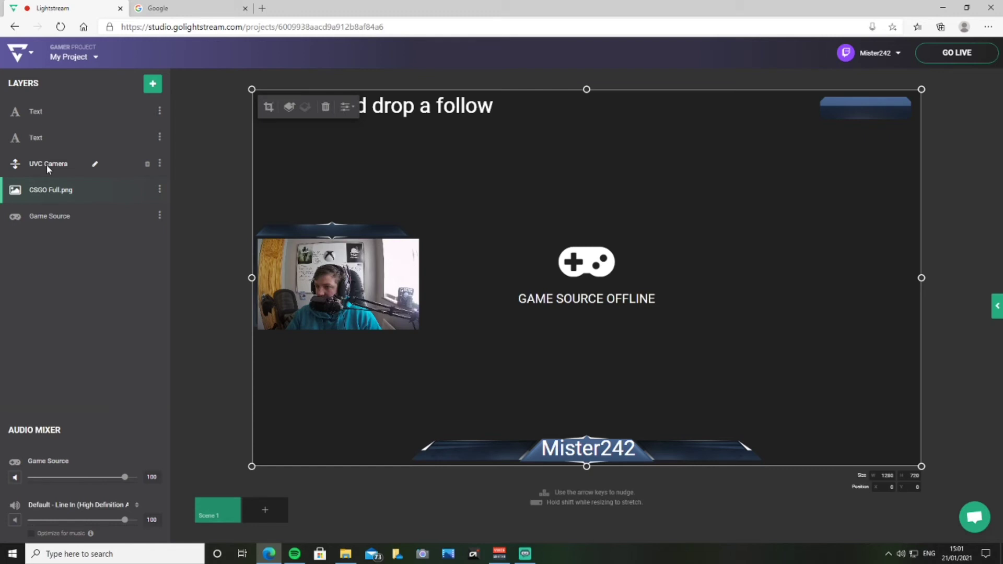
left_click(46, 164)
left_click_drag(418, 330, 406, 327)
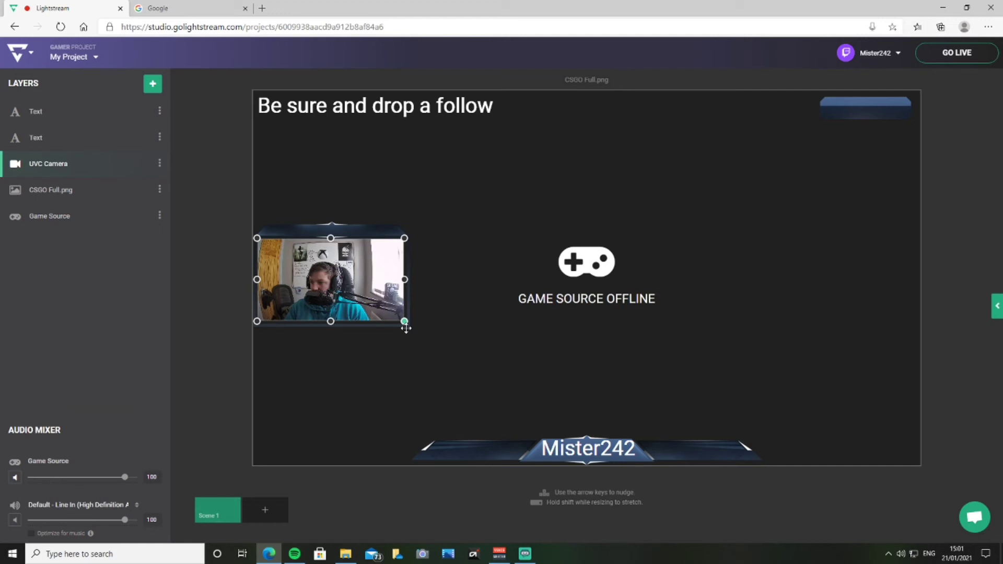
left_click(359, 230)
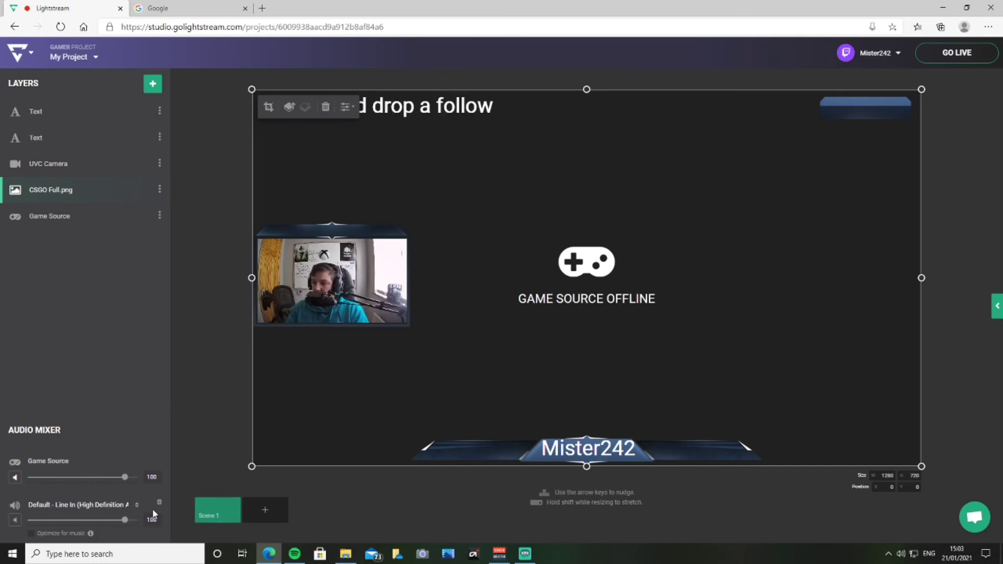
Replace the Default - Line In audio source in the scene with Microphone (2- USB Audio Device)
mouse_move(159, 505)
left_click(159, 505)
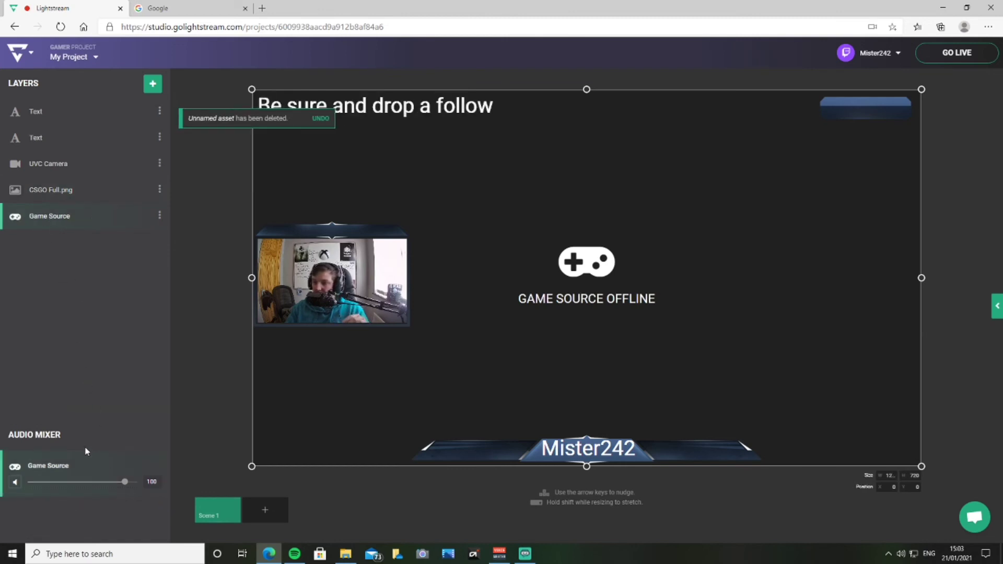
left_click(153, 85)
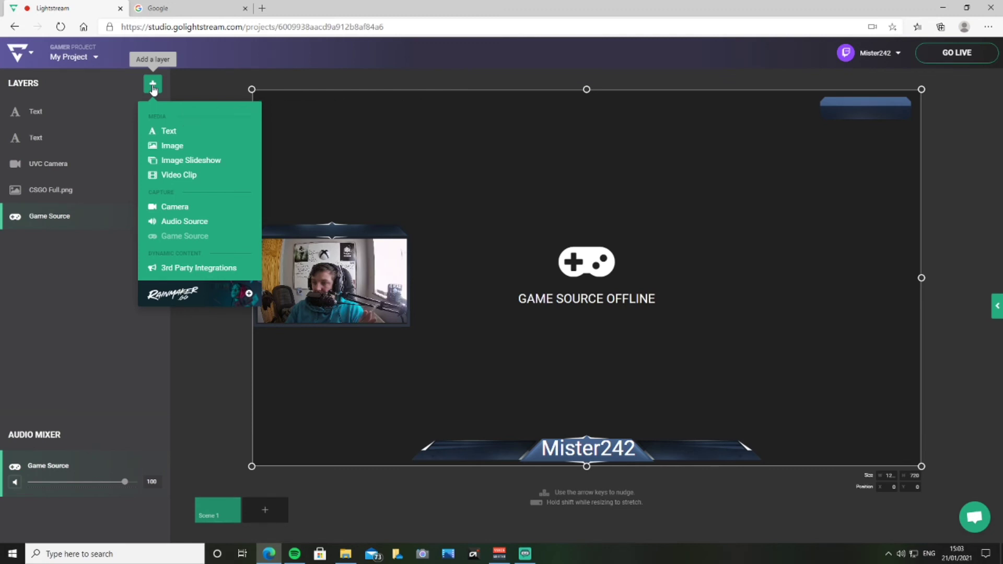
left_click(177, 221)
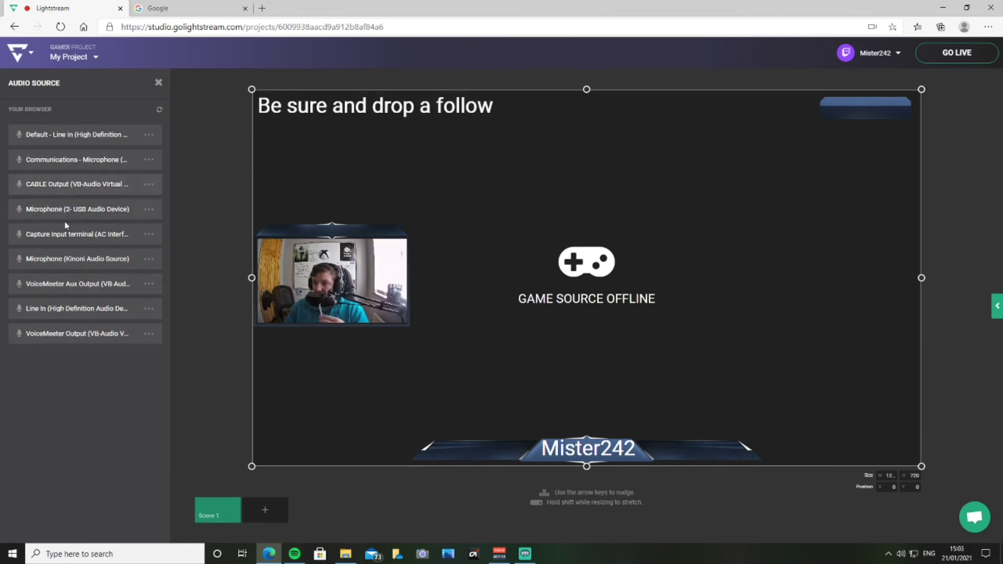
left_click(97, 210)
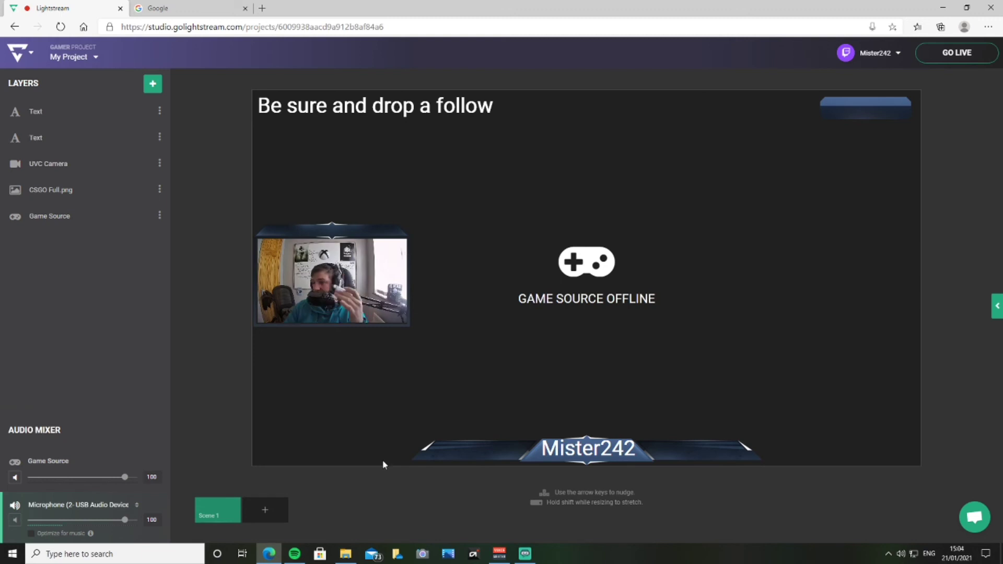
Rename Scene 1 as "main" and add a second scene
left_click_drag(221, 516, 198, 519)
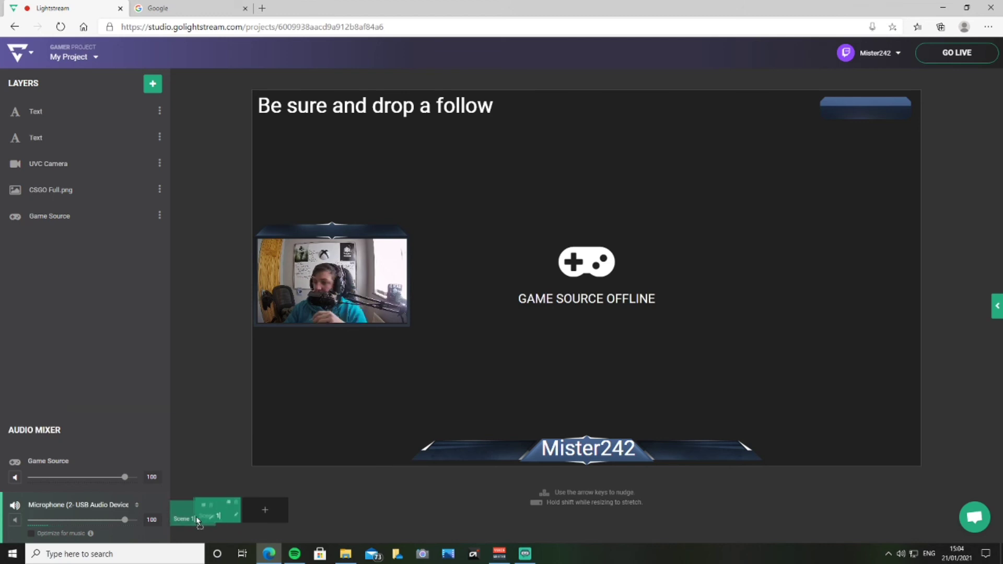
type("main")
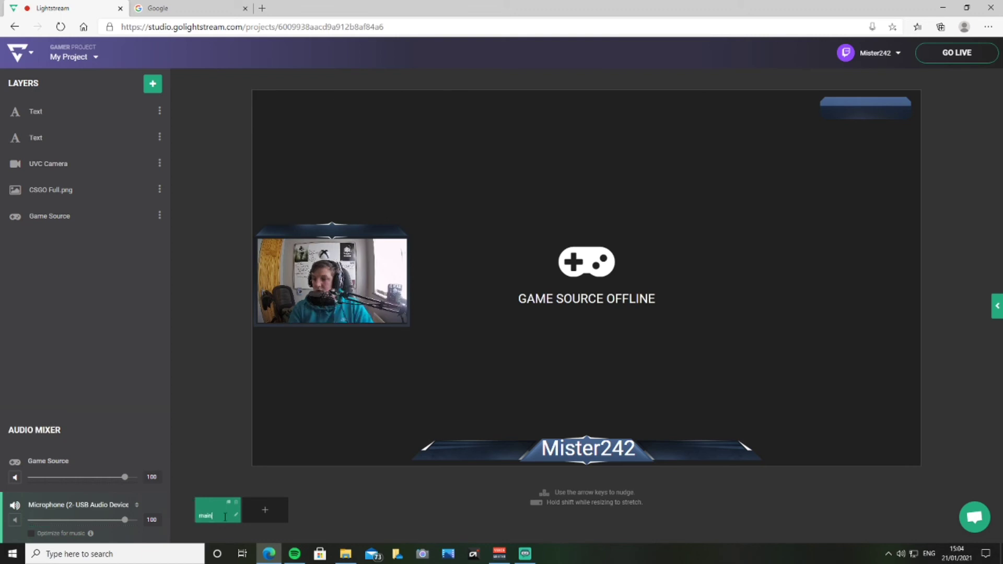
left_click(265, 510)
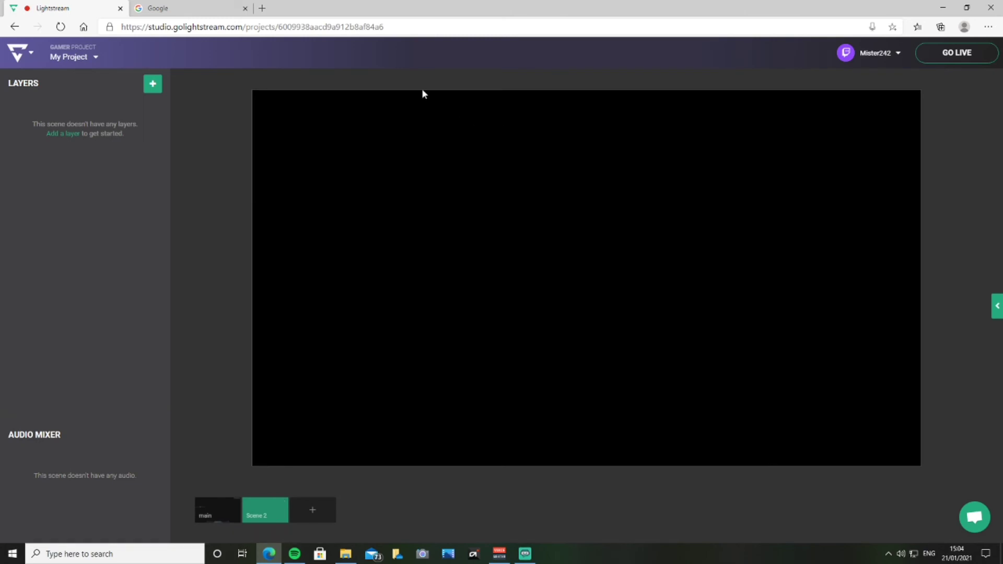
Add the "Stream will be right back" image from the image library as a layer in Scene 2
left_click(153, 85)
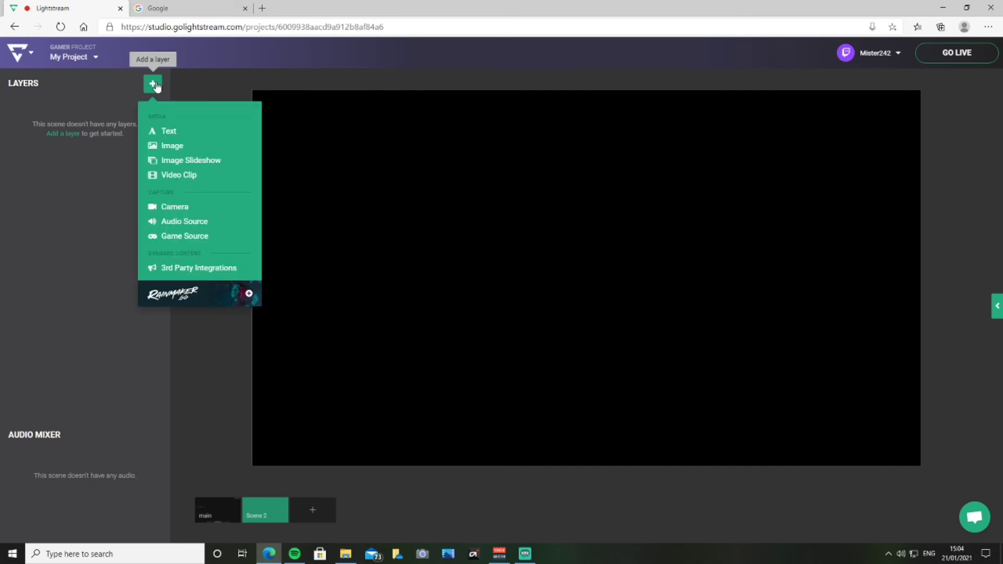
left_click(170, 146)
scroll(104, 313, "down", 10)
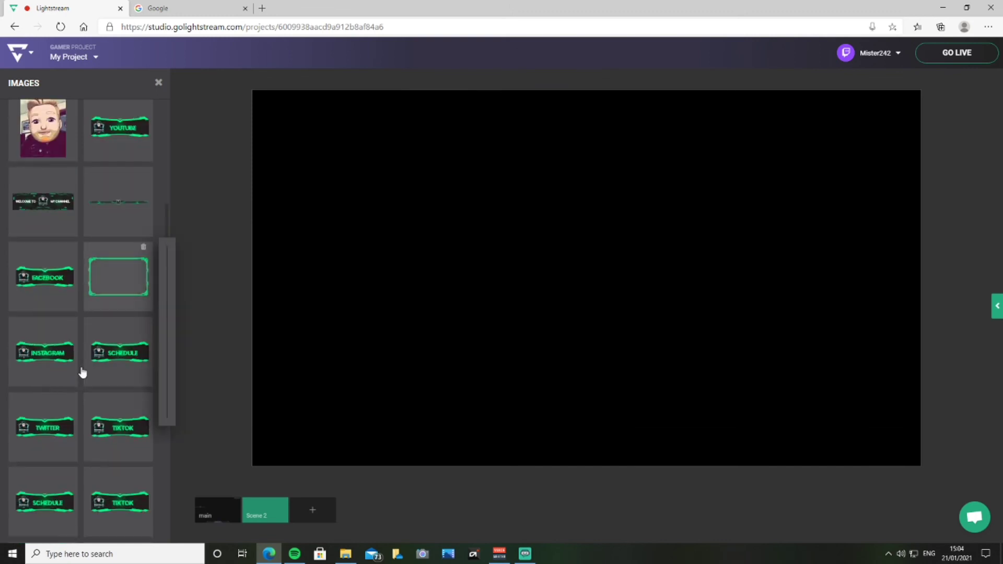
scroll(104, 324, "down", 6)
scroll(132, 289, "down", 5)
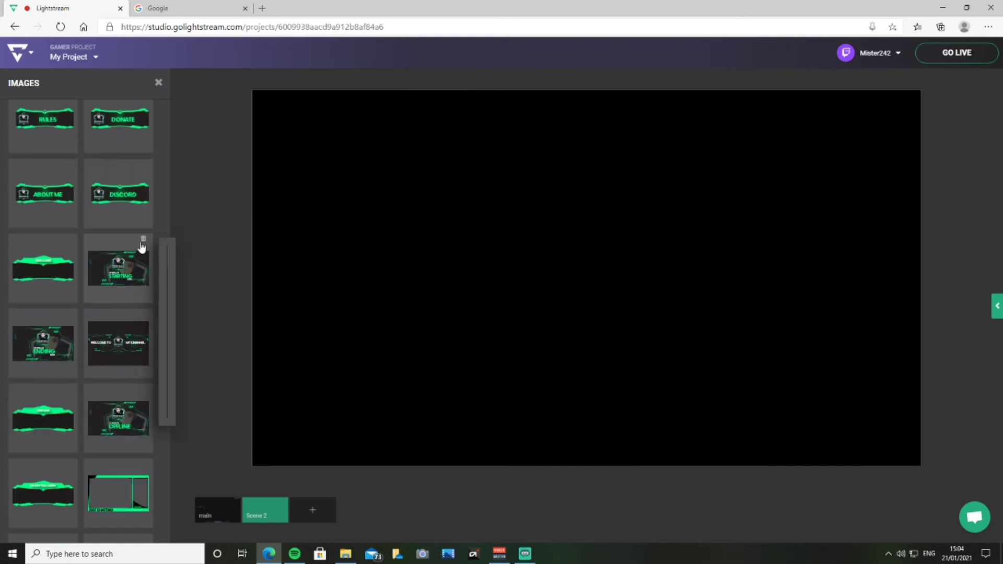
mouse_move(123, 277)
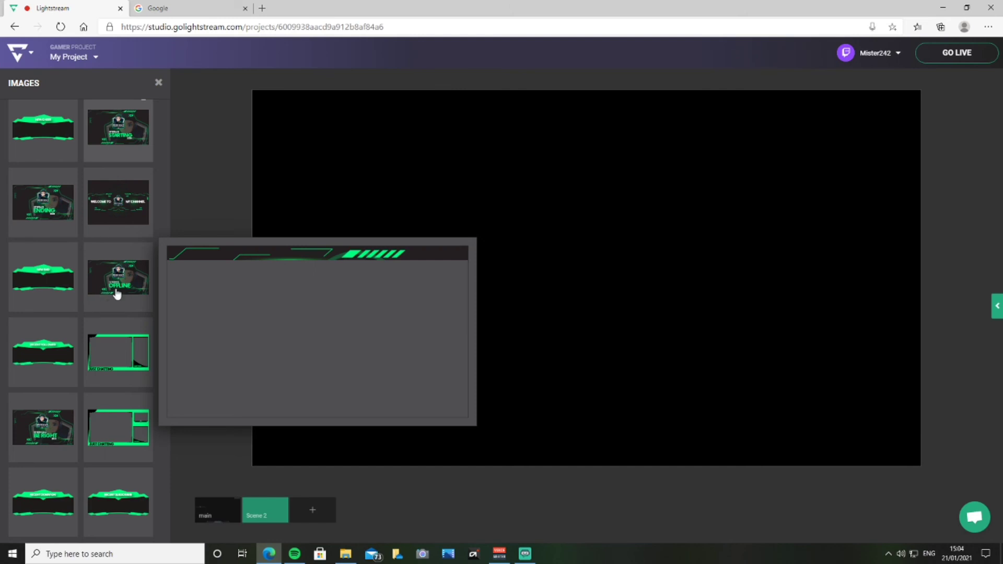
mouse_move(33, 204)
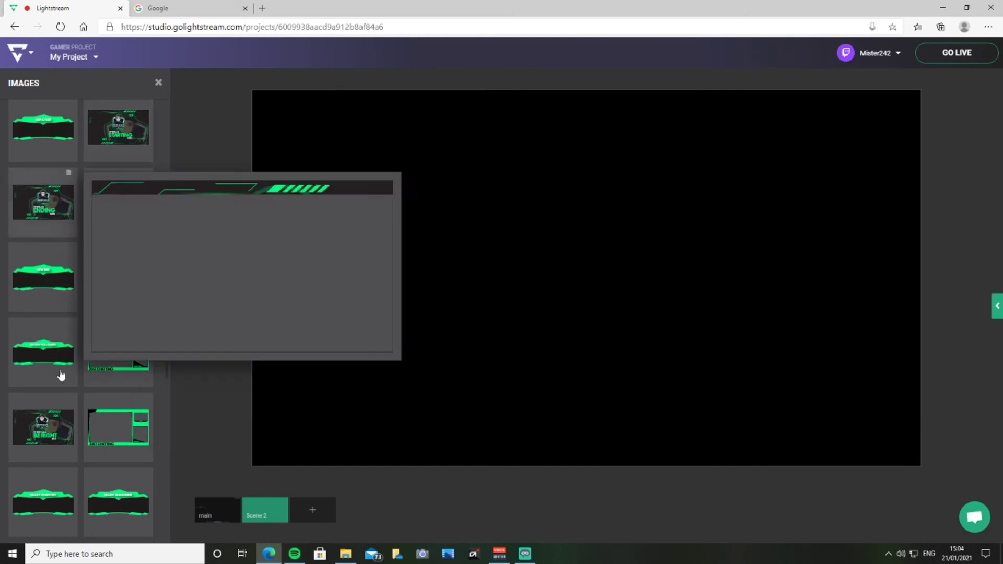
left_click(47, 428)
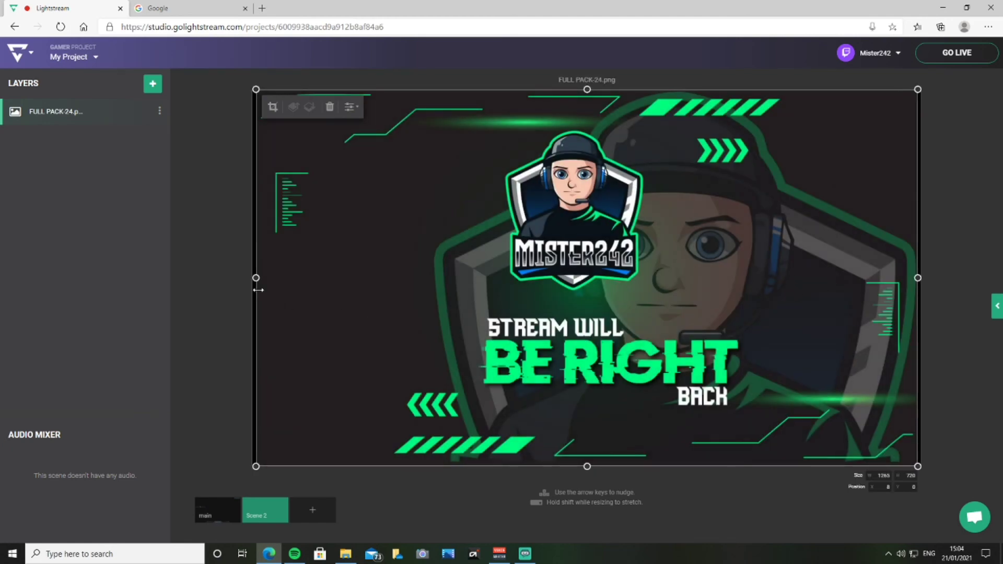
Fit the FULL PACK-24 image layer to the canvas using Stretch to Fit
left_click(350, 108)
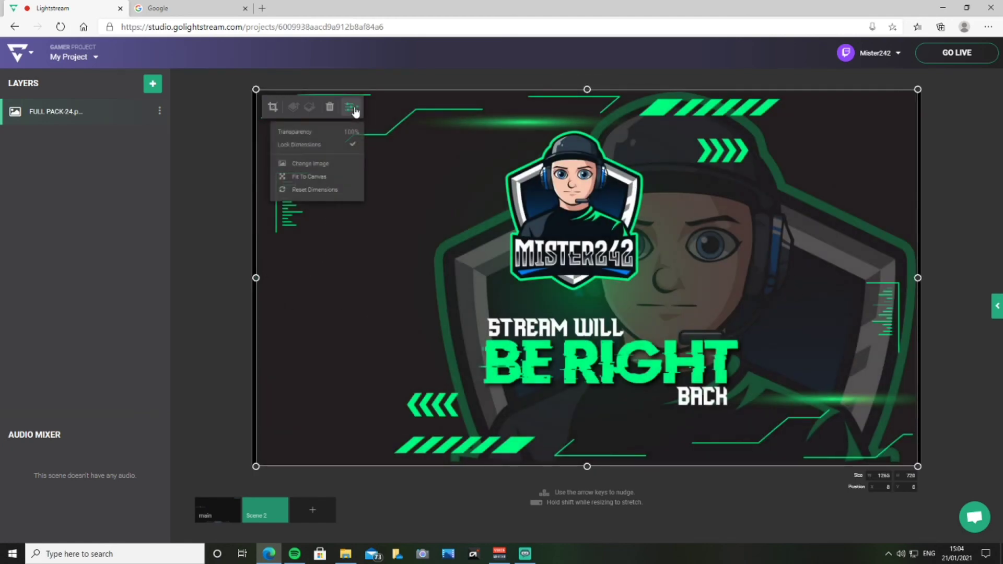
left_click(315, 178)
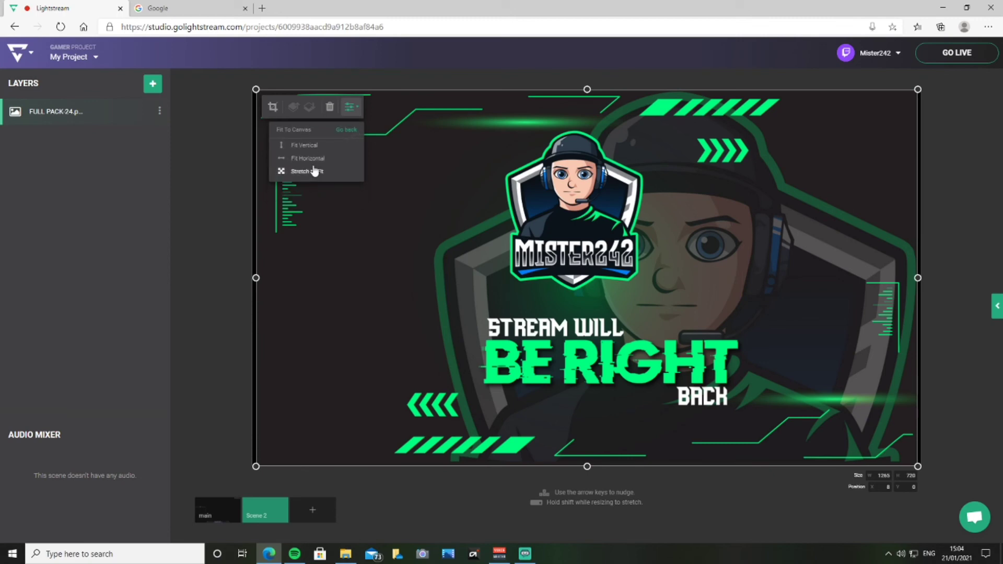
left_click(316, 175)
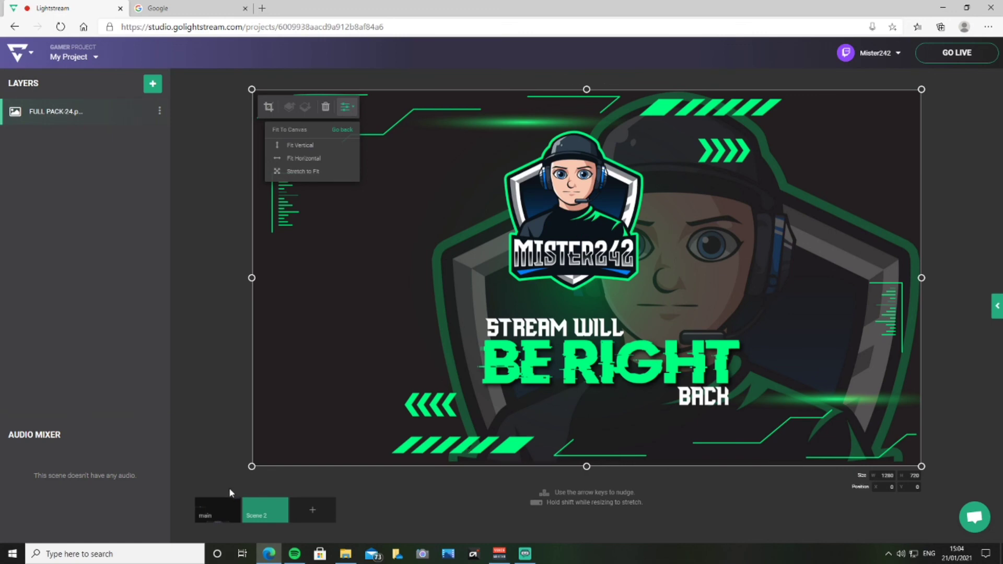
Add two more empty scenes after Scene 2 and return to the main scene
left_click(216, 516)
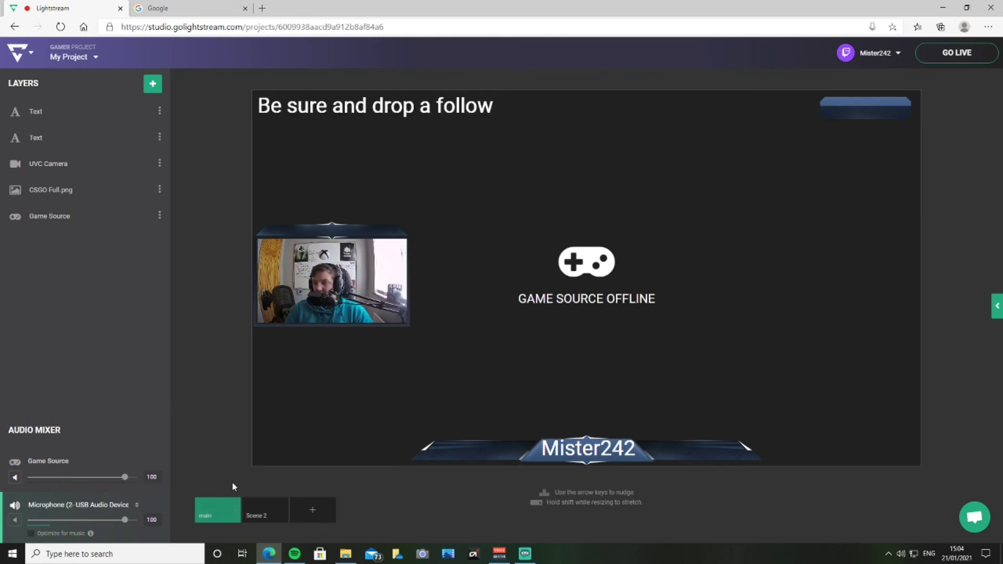
left_click(264, 515)
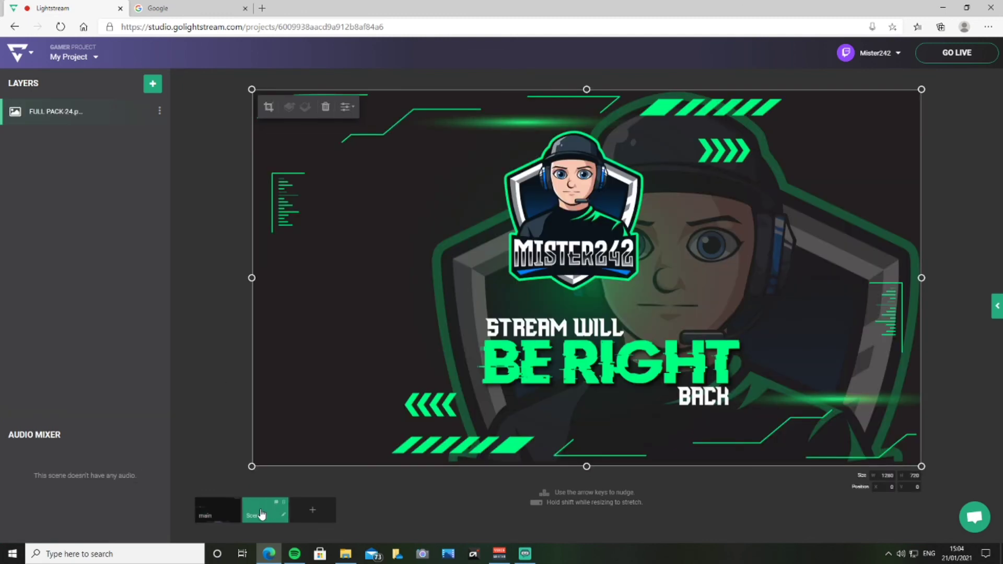
left_click(302, 512)
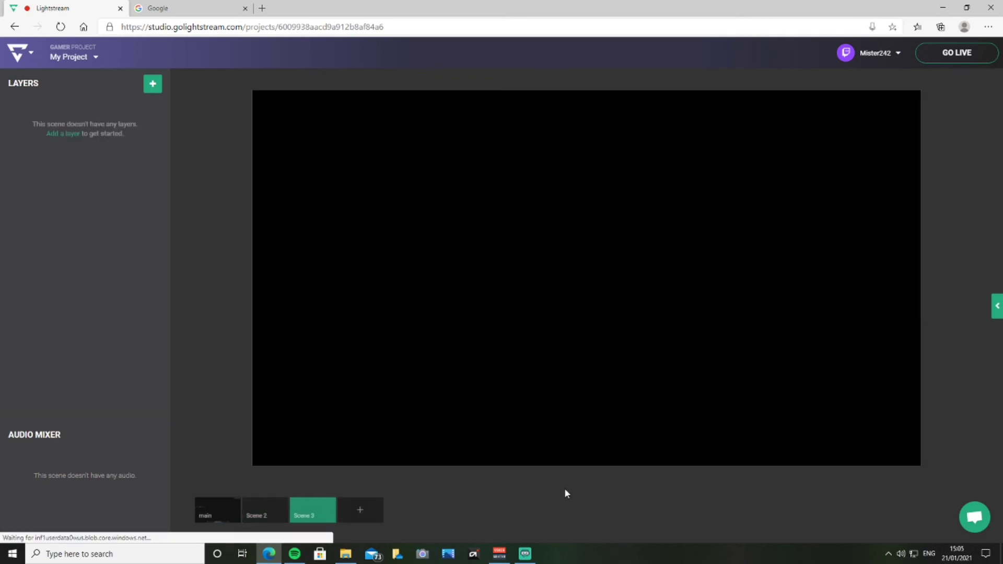
left_click(363, 510)
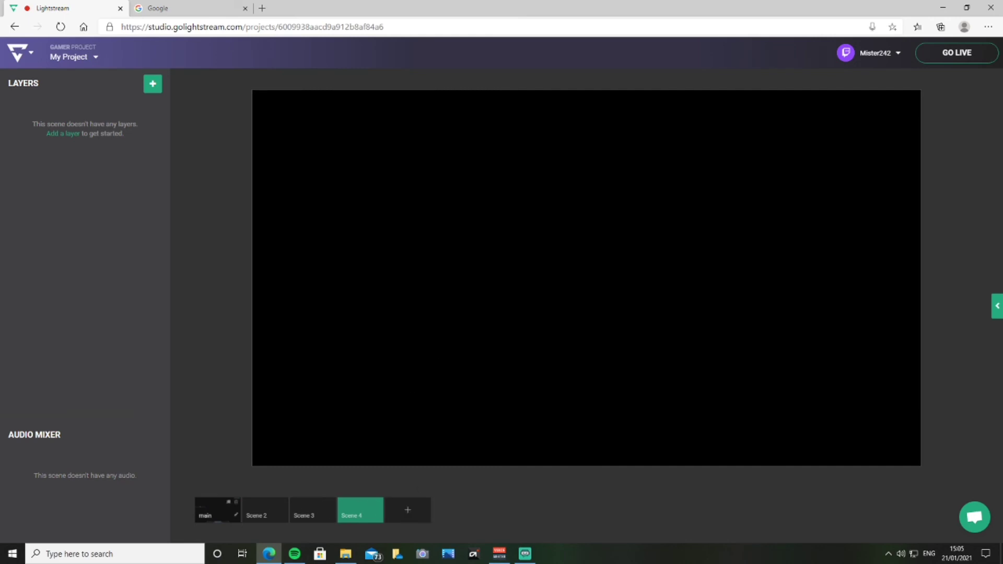
left_click(215, 515)
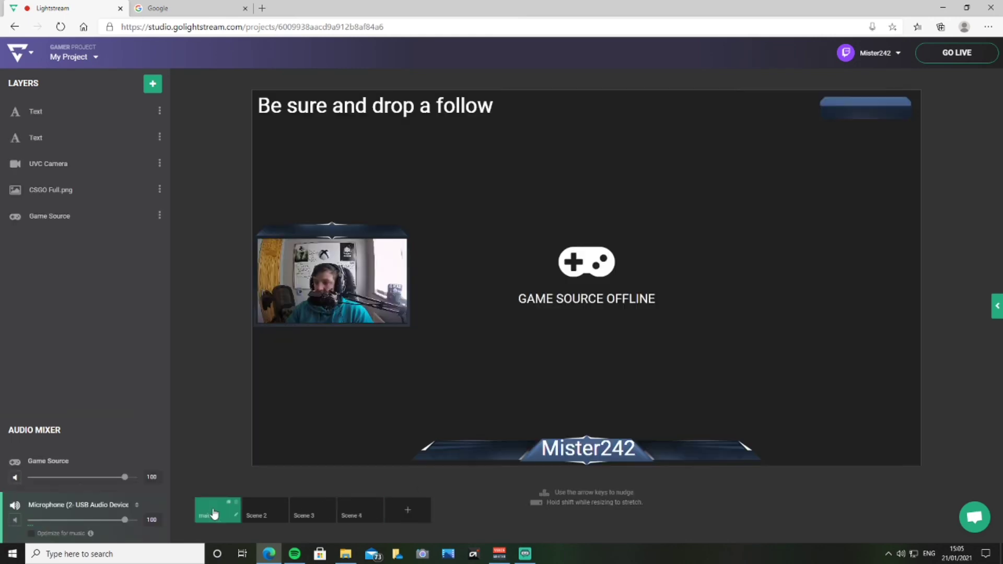